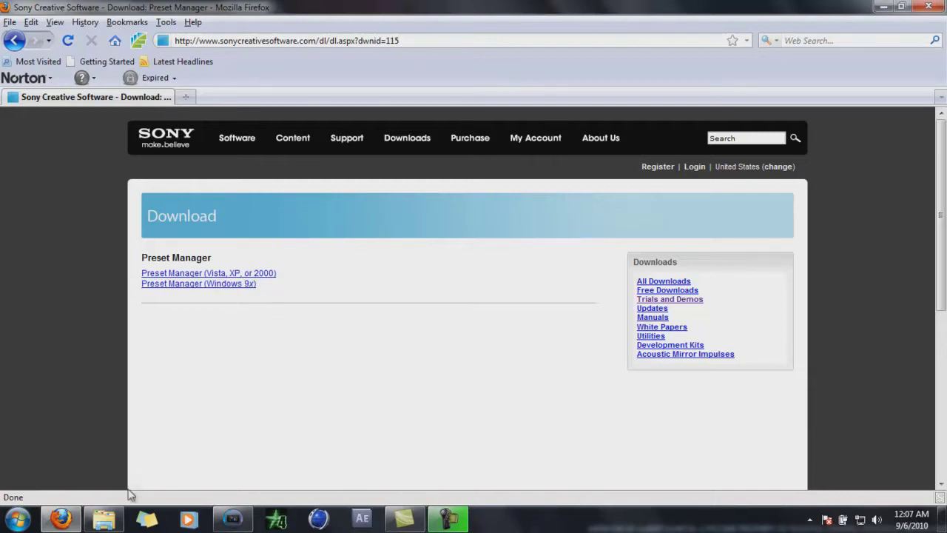
Open rFX Final Preset.sfpreset from the rfx search results with Preset Manager.
{"action": "left_click", "coordinate": [104, 517]}
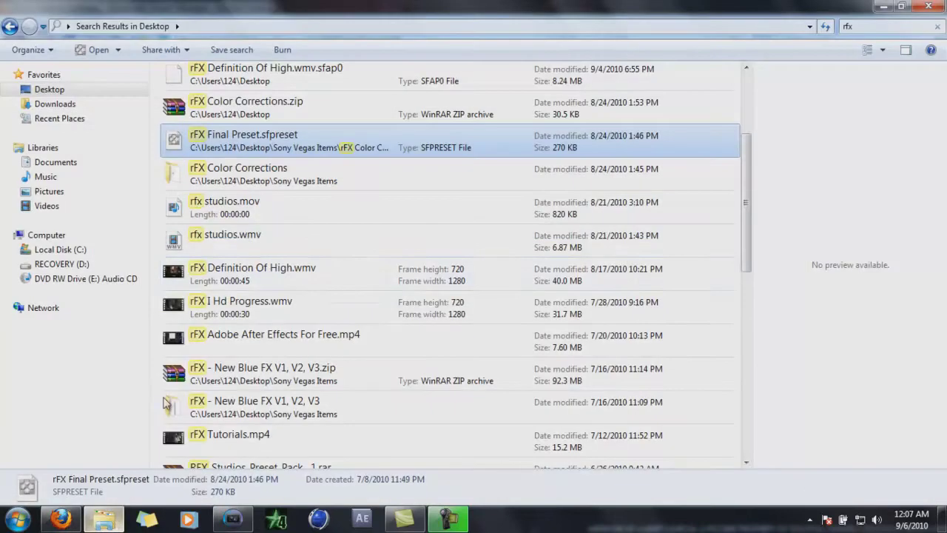
{"action": "right_click", "coordinate": [276, 146]}
{"action": "mouse_move", "coordinate": [338, 205]}
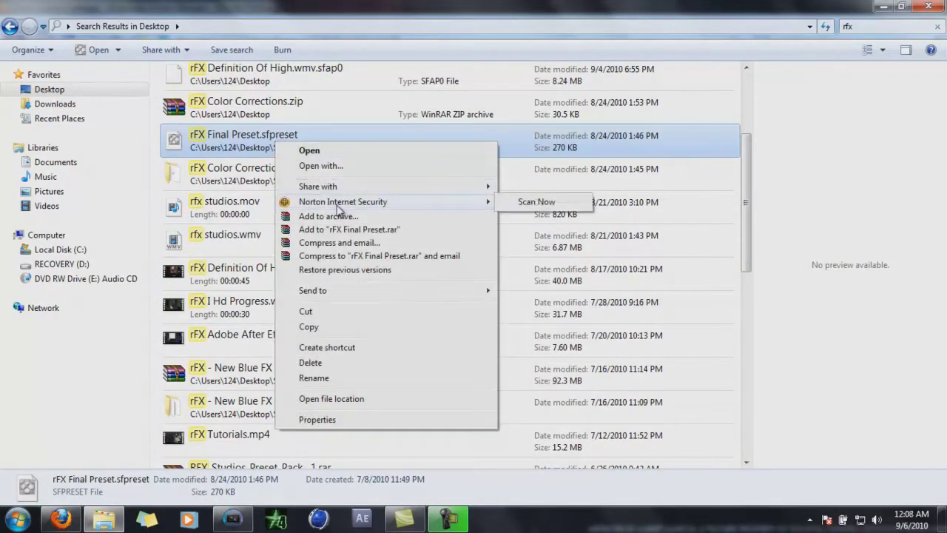
{"action": "left_click", "coordinate": [352, 171]}
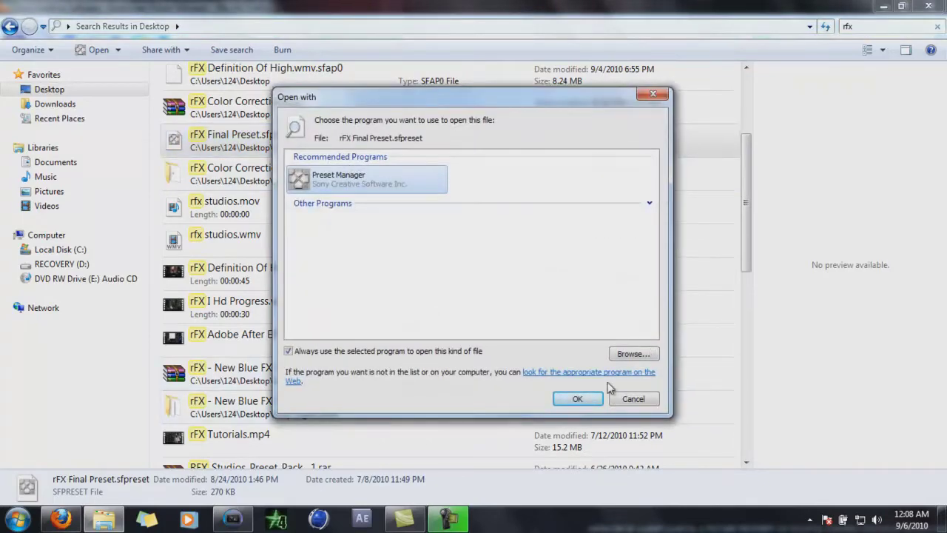
{"action": "left_click", "coordinate": [577, 398]}
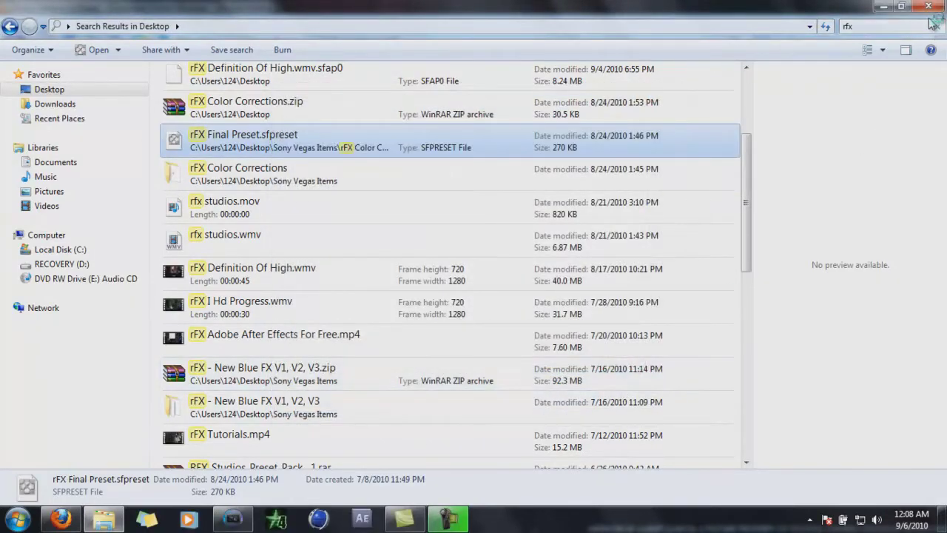
Expand the rFX Final Preset package and open its FX Chains folder.
{"action": "left_click", "coordinate": [929, 9]}
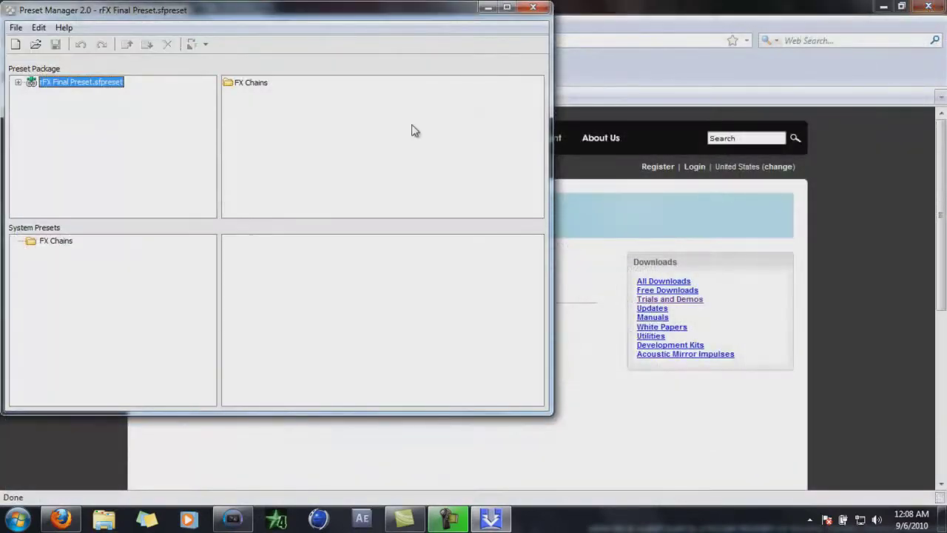
{"action": "left_click", "coordinate": [363, 140]}
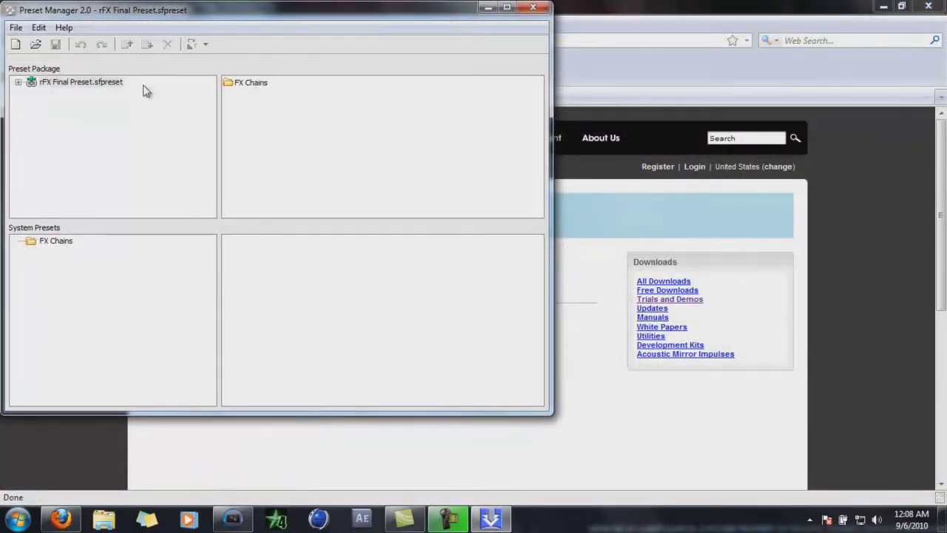
{"action": "left_click", "coordinate": [111, 84]}
{"action": "left_click", "coordinate": [18, 83]}
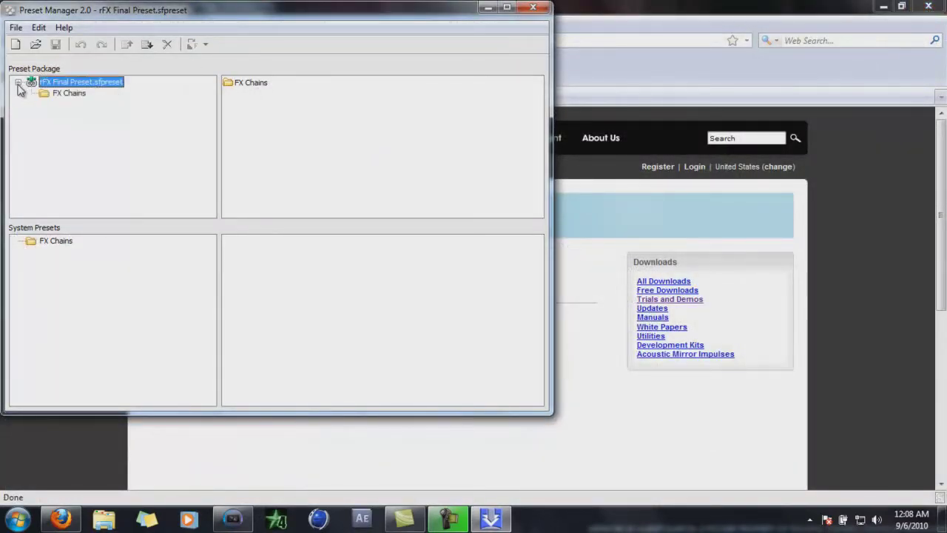
{"action": "left_click", "coordinate": [68, 95]}
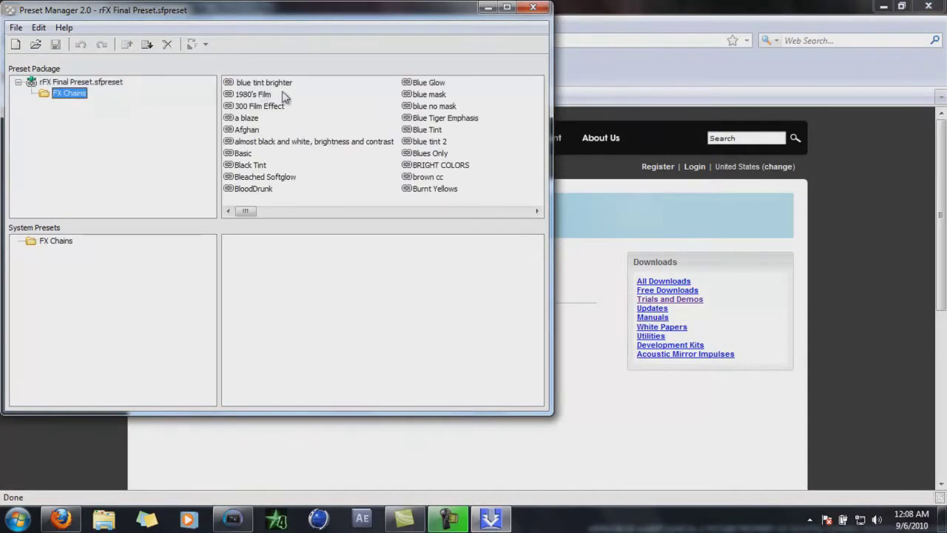
{"action": "left_click", "coordinate": [96, 82]}
{"action": "double_click", "coordinate": [257, 86]}
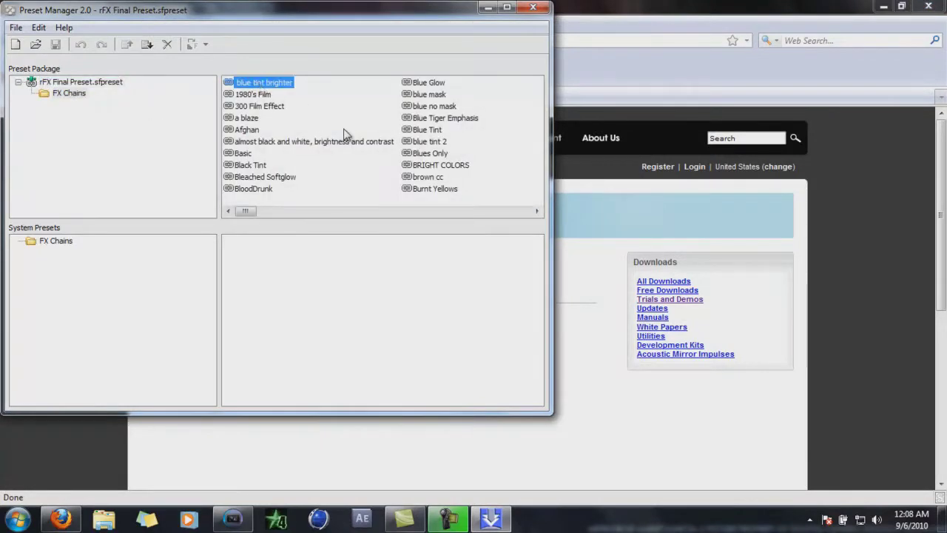
{"action": "left_click", "coordinate": [418, 154]}
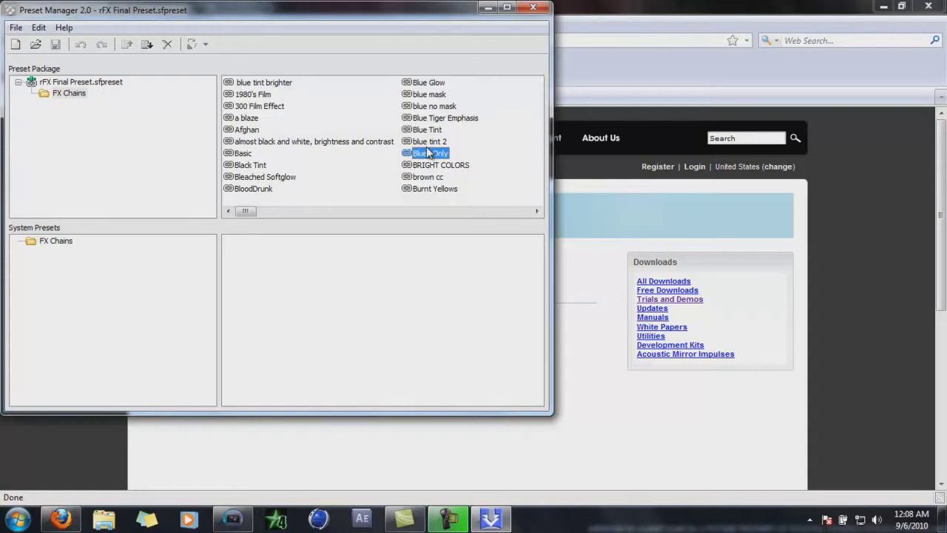
Select all package presets, compare them with System Presets > FX Chains, and close the manager.
{"action": "key", "text": "ctrl+a"}
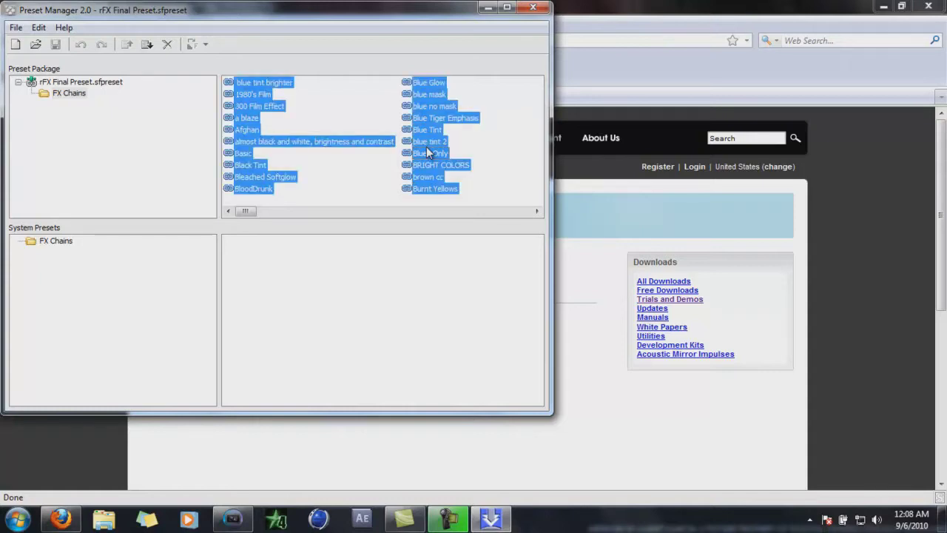
{"action": "left_click", "coordinate": [71, 245]}
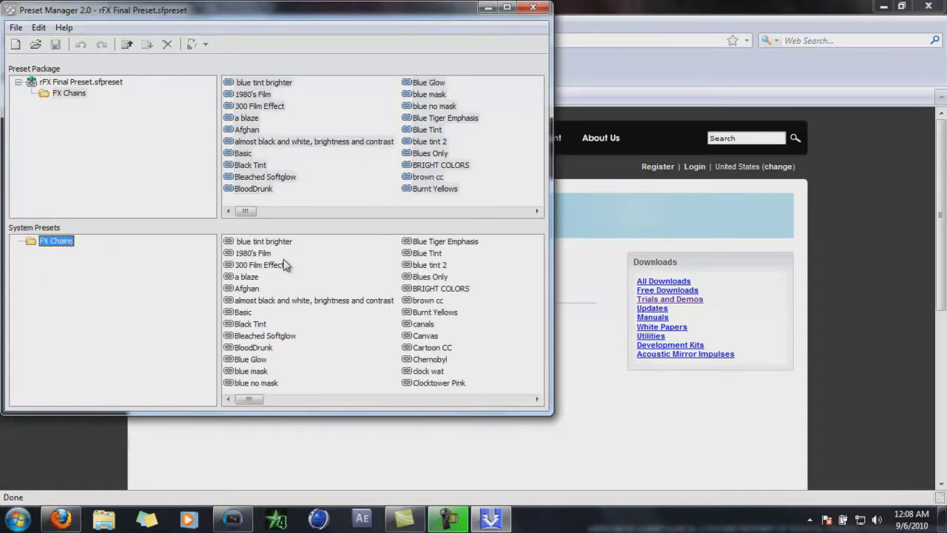
{"action": "left_click", "coordinate": [305, 268]}
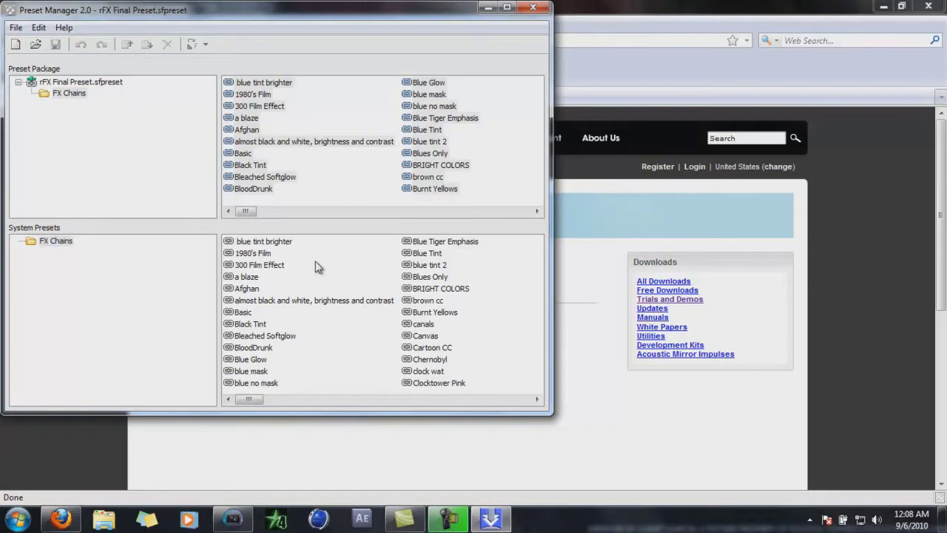
{"action": "left_click", "coordinate": [355, 160]}
{"action": "key", "text": "ctrl+a"}
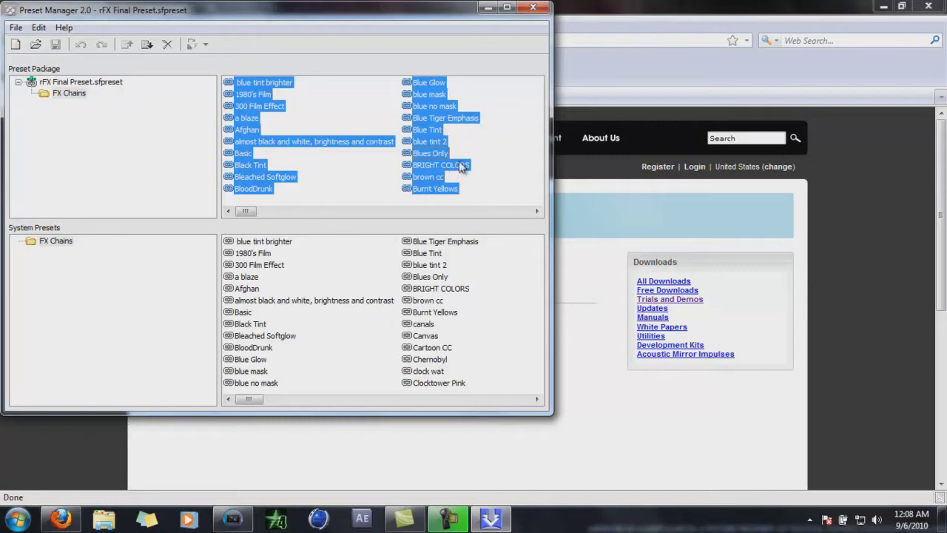
{"action": "left_click", "coordinate": [532, 8]}
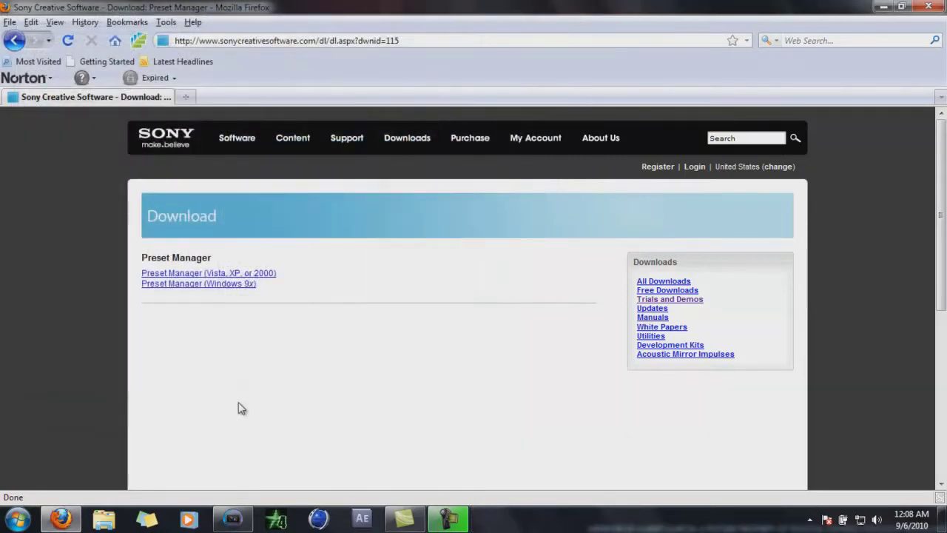
Switch to the Vegas Pro project and bring up the Video FX list.
{"action": "left_click", "coordinate": [244, 521]}
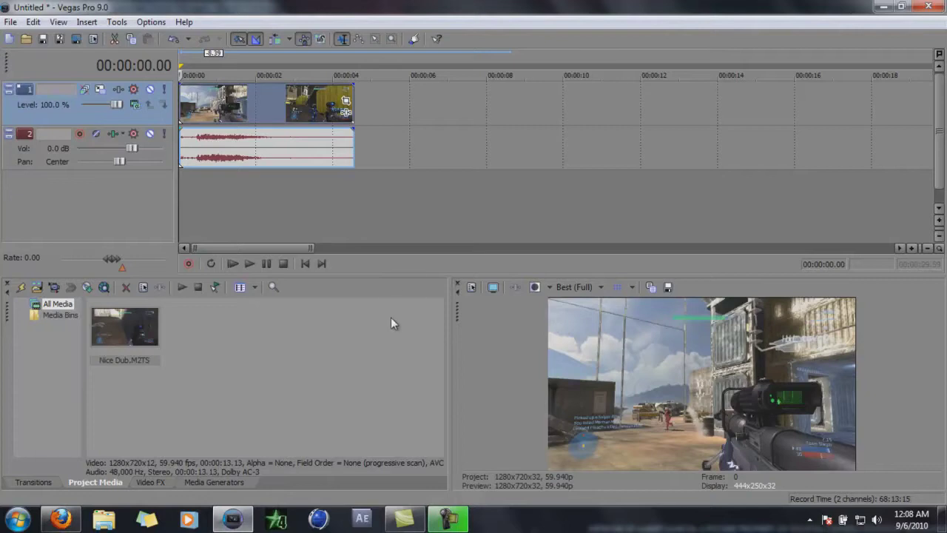
{"action": "left_click", "coordinate": [158, 483]}
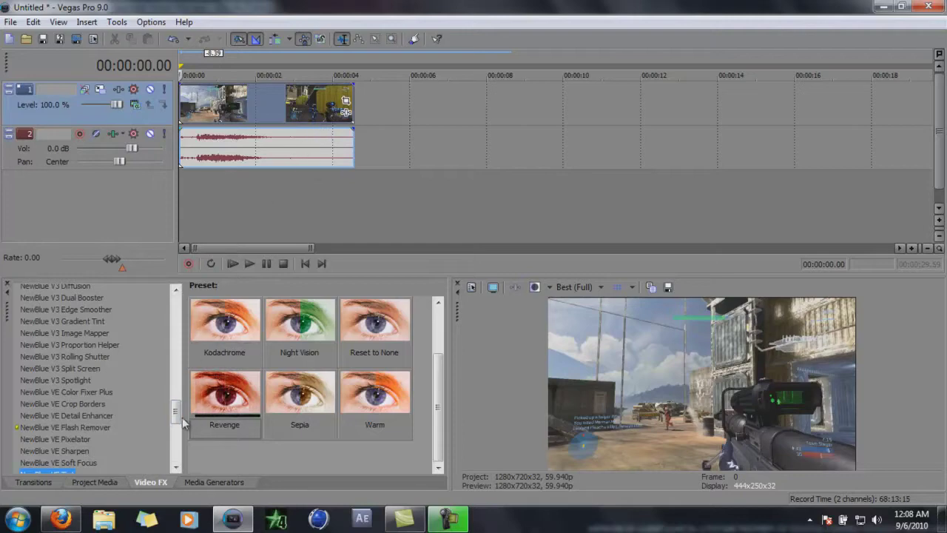
{"action": "left_click_drag", "start_coordinate": [176, 417], "coordinate": [177, 300]}
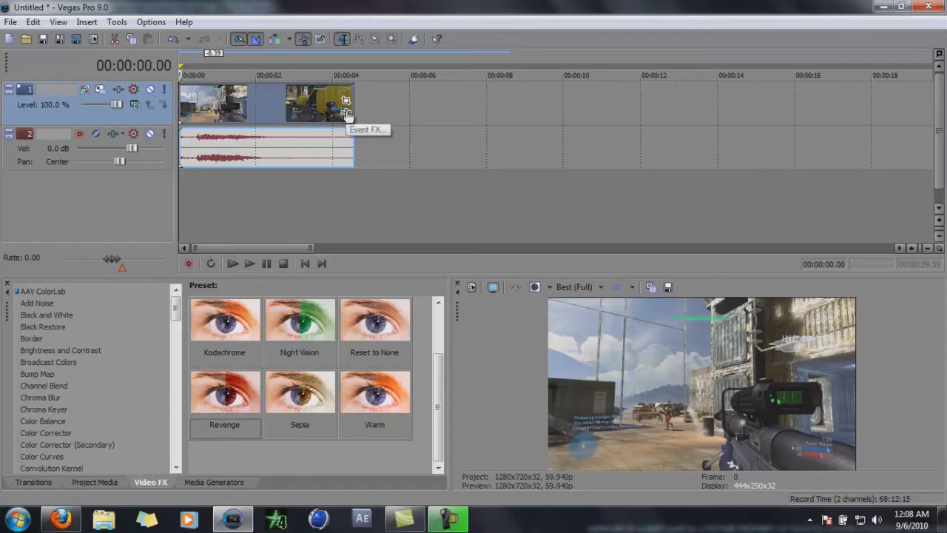
Add the brown cc filter package to the clip's Event FX chain and confirm.
{"action": "left_click", "coordinate": [346, 114]}
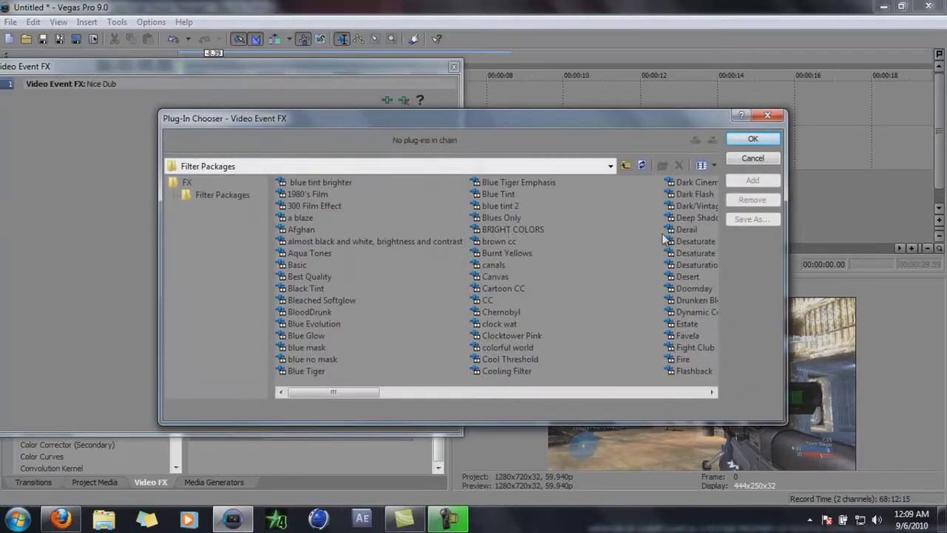
{"action": "left_click", "coordinate": [687, 263]}
{"action": "left_click_drag", "start_coordinate": [374, 392], "coordinate": [348, 392]}
{"action": "left_click", "coordinate": [492, 242]}
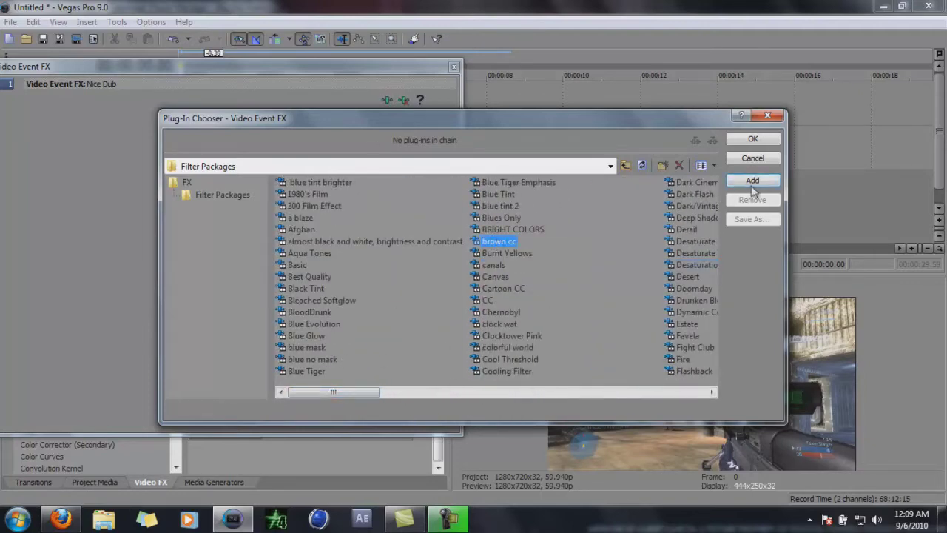
{"action": "left_click", "coordinate": [752, 180]}
{"action": "left_click", "coordinate": [752, 139]}
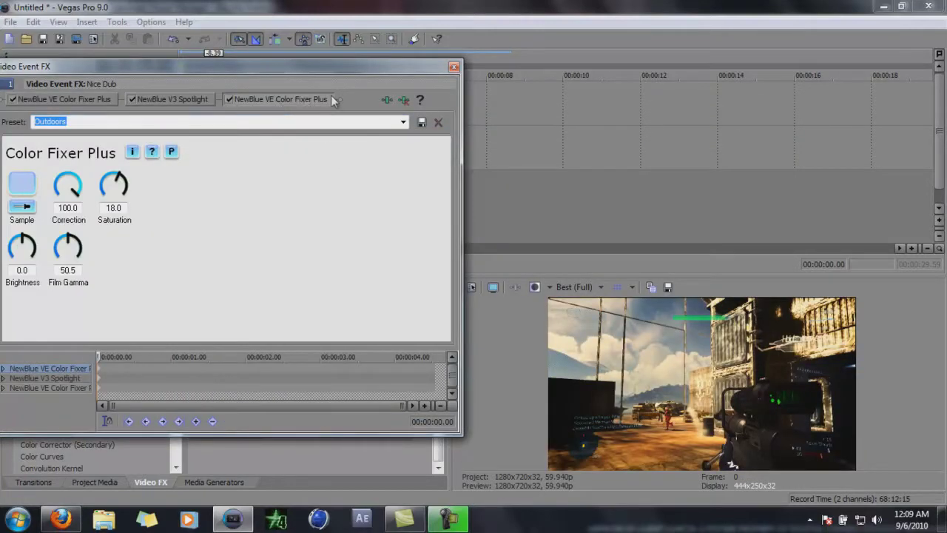
In Event Pan/Crop, set Maintain aspect ratio to No and apply the saved custom preset.
{"action": "left_click", "coordinate": [454, 66]}
{"action": "left_click", "coordinate": [345, 100]}
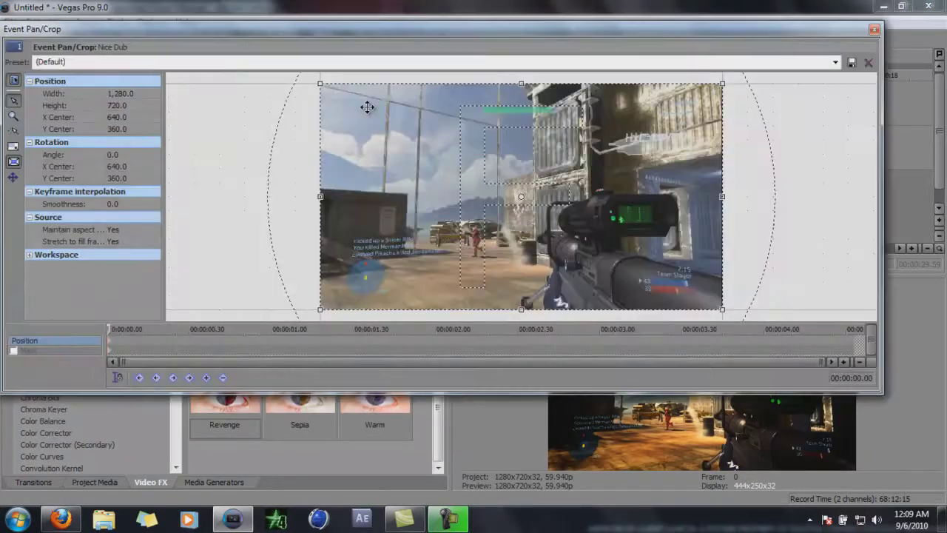
{"action": "left_click", "coordinate": [146, 234]}
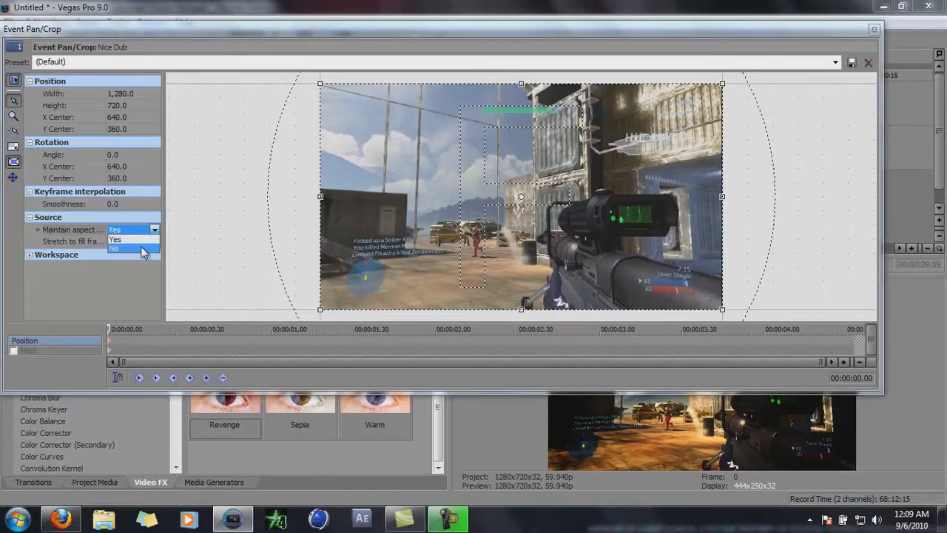
{"action": "left_click", "coordinate": [130, 253]}
{"action": "left_click", "coordinate": [835, 62]}
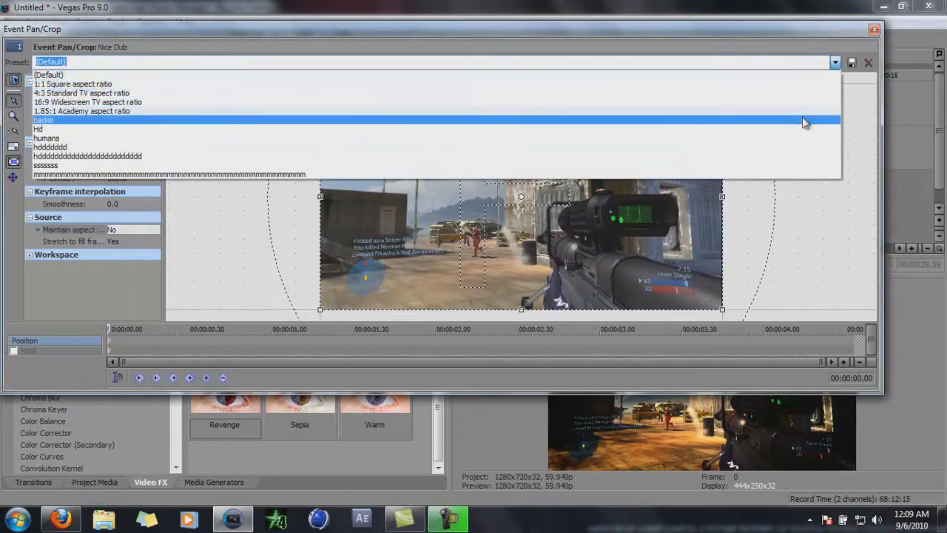
{"action": "left_click", "coordinate": [799, 122]}
{"action": "left_click", "coordinate": [874, 30]}
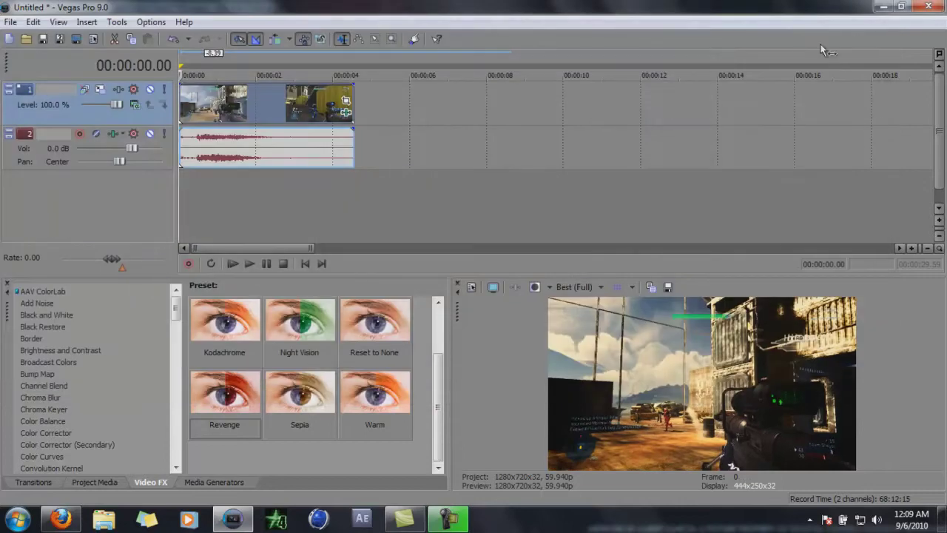
Turn on Disable resample in the video clip's Properties.
{"action": "right_click", "coordinate": [326, 115]}
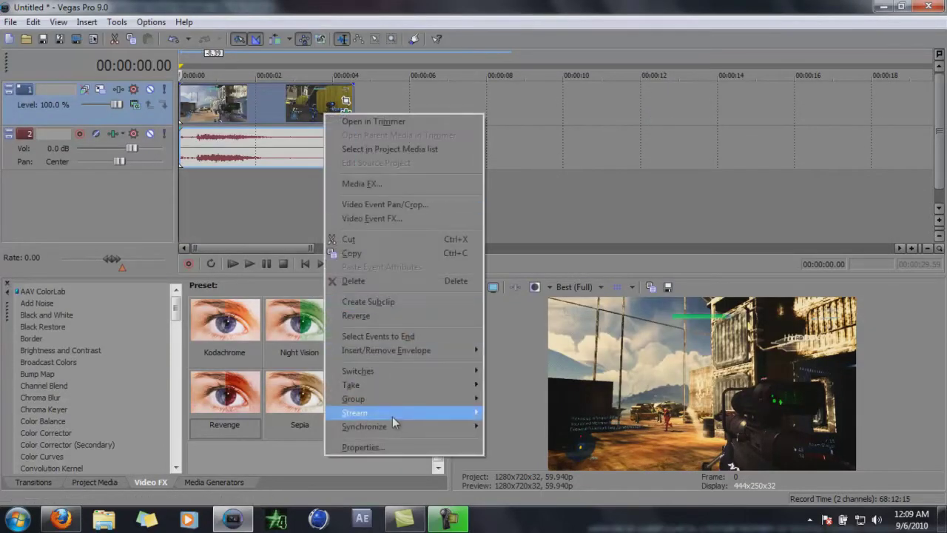
{"action": "left_click", "coordinate": [391, 448]}
{"action": "left_click", "coordinate": [398, 232]}
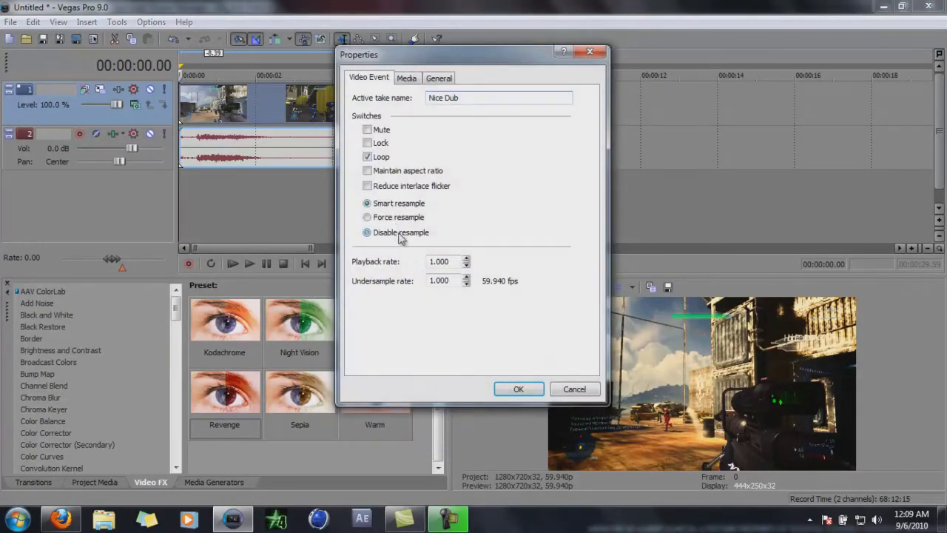
{"action": "left_click", "coordinate": [520, 388]}
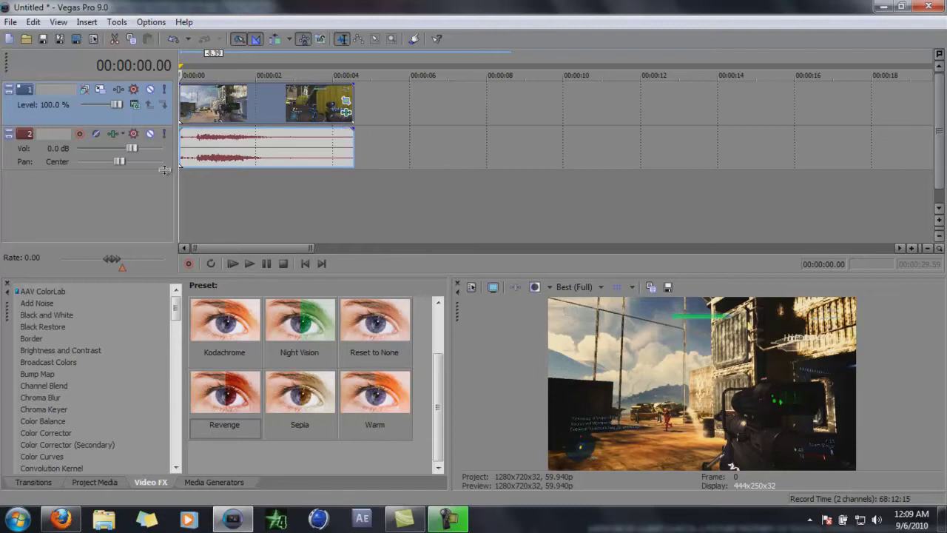
Duplicate the video track and select the top copy.
{"action": "right_click", "coordinate": [110, 116]}
{"action": "left_click", "coordinate": [188, 161]}
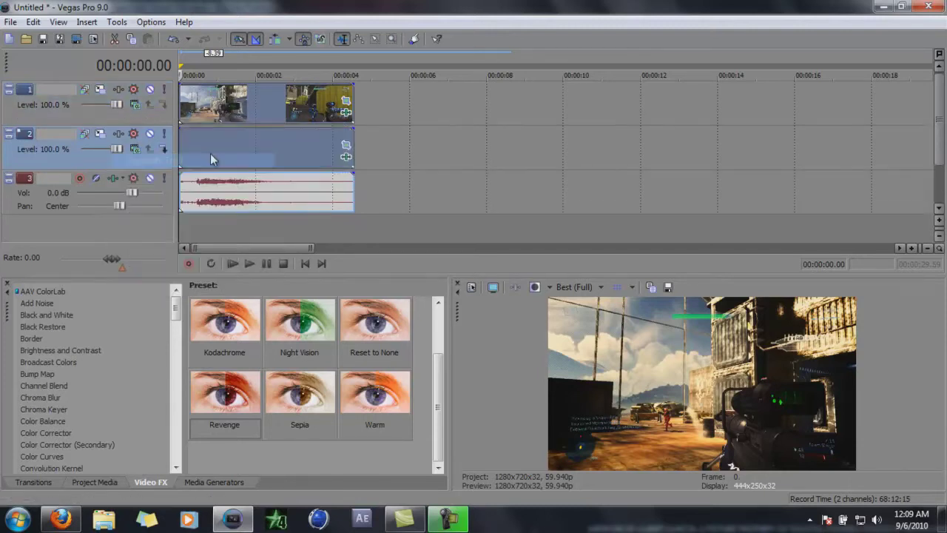
{"action": "left_click", "coordinate": [184, 100]}
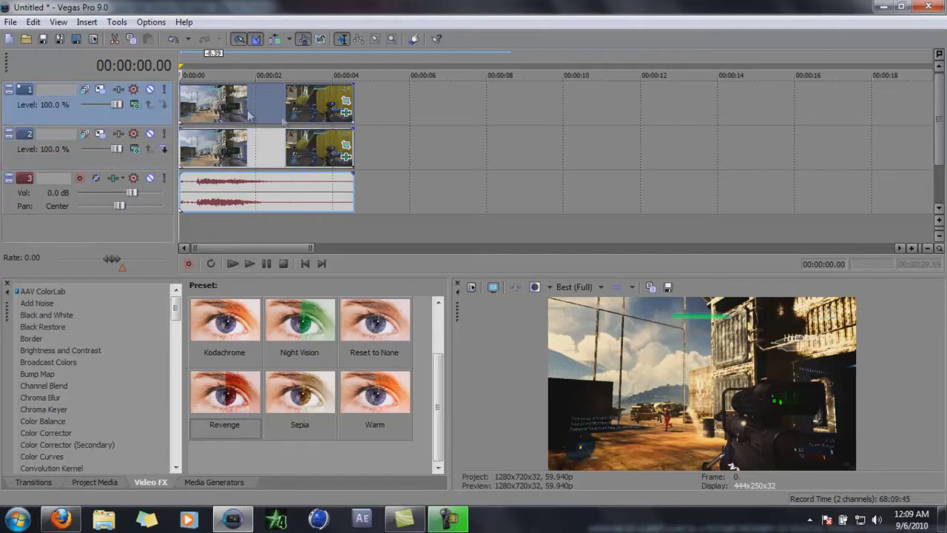
Enable Mask in the top clip's Event Pan/Crop, pick a mask preset, and select the anchor tool.
{"action": "left_click", "coordinate": [347, 104]}
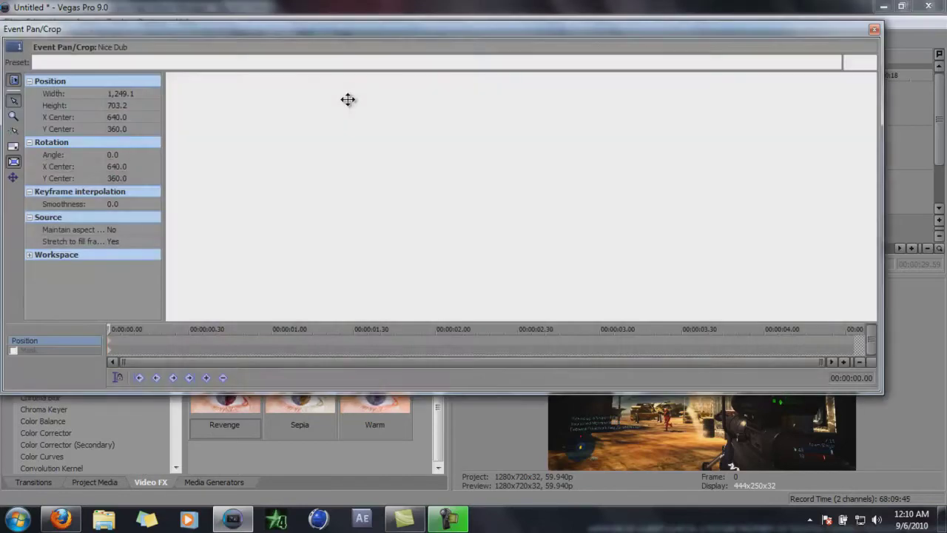
{"action": "left_click", "coordinate": [19, 350]}
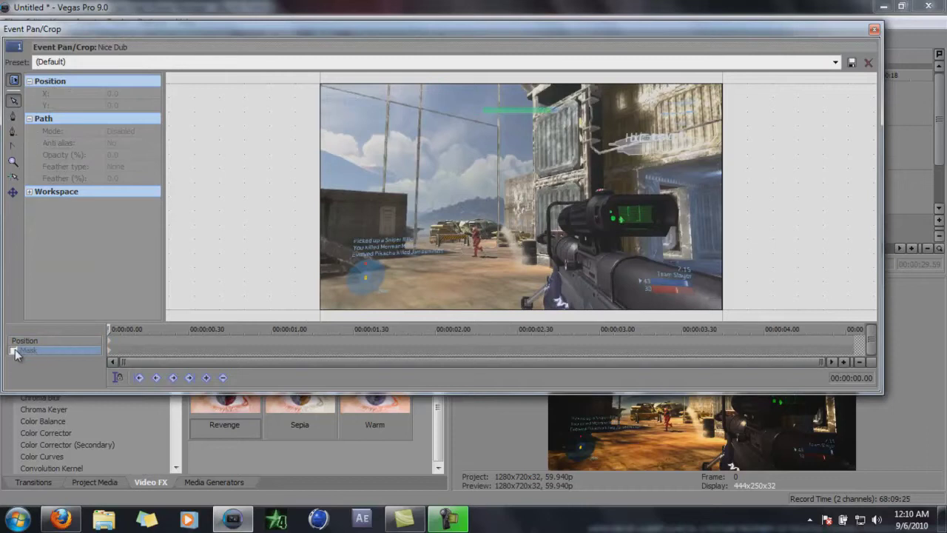
{"action": "left_click", "coordinate": [836, 62]}
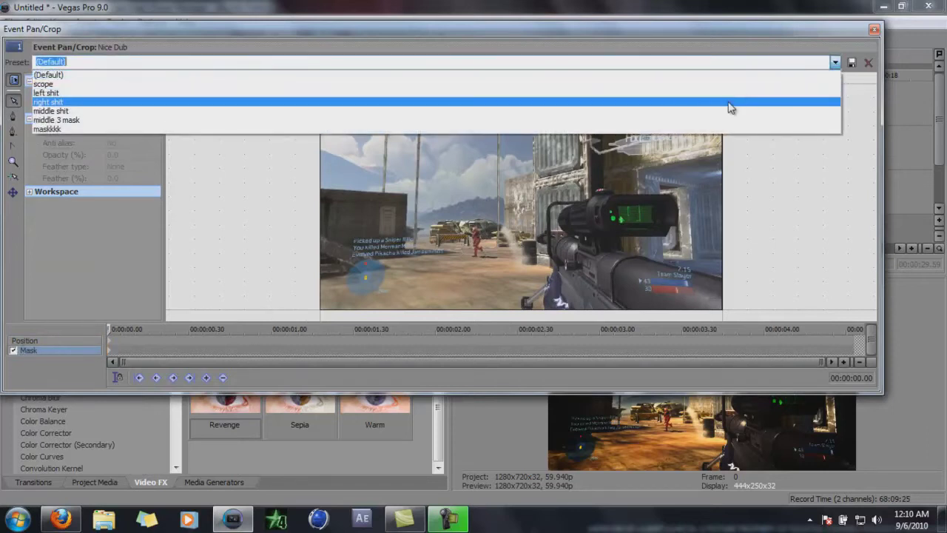
{"action": "left_click", "coordinate": [683, 85]}
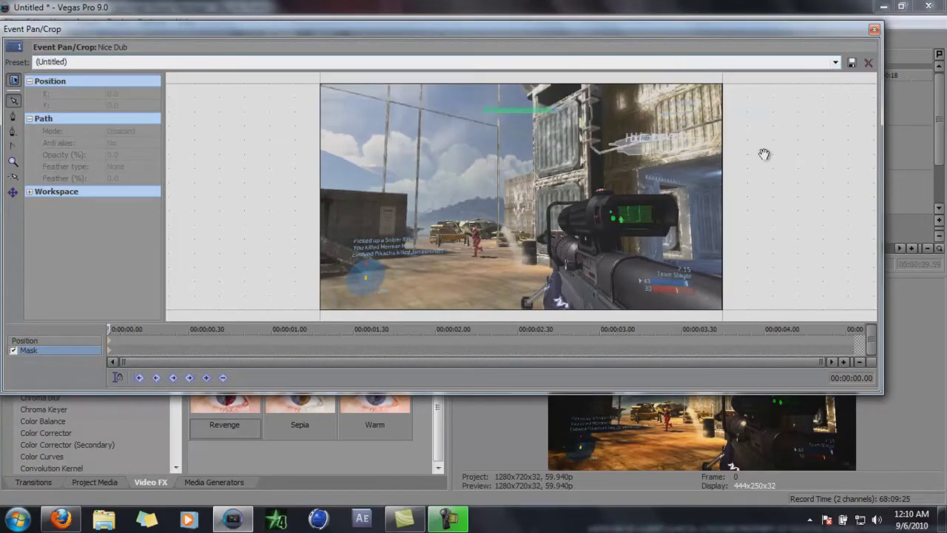
{"action": "left_click", "coordinate": [12, 116]}
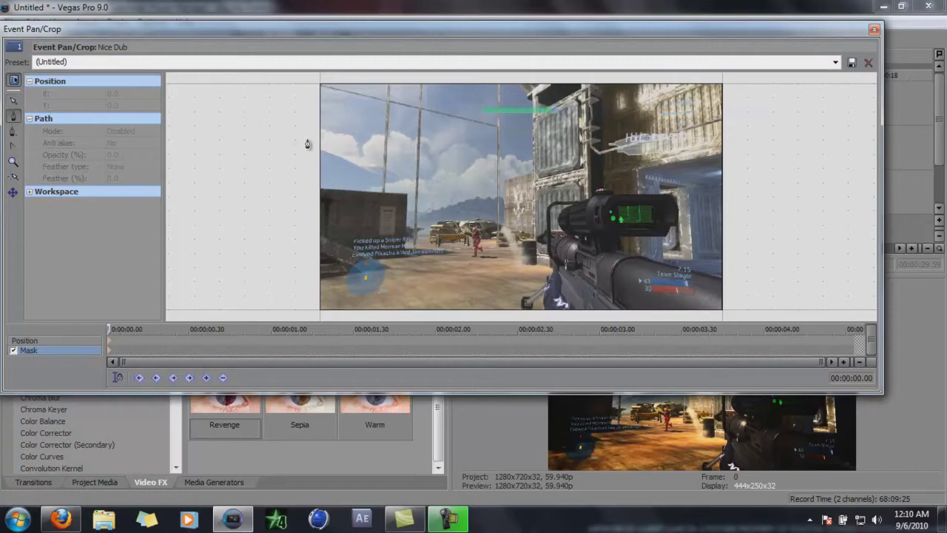
{"action": "scroll", "coordinate": [336, 161], "scroll_direction": "down", "scroll_amount": 2}
Draw a closed mask path around the frame: top, right side, bottom, and left side.
{"action": "left_click", "coordinate": [337, 140]}
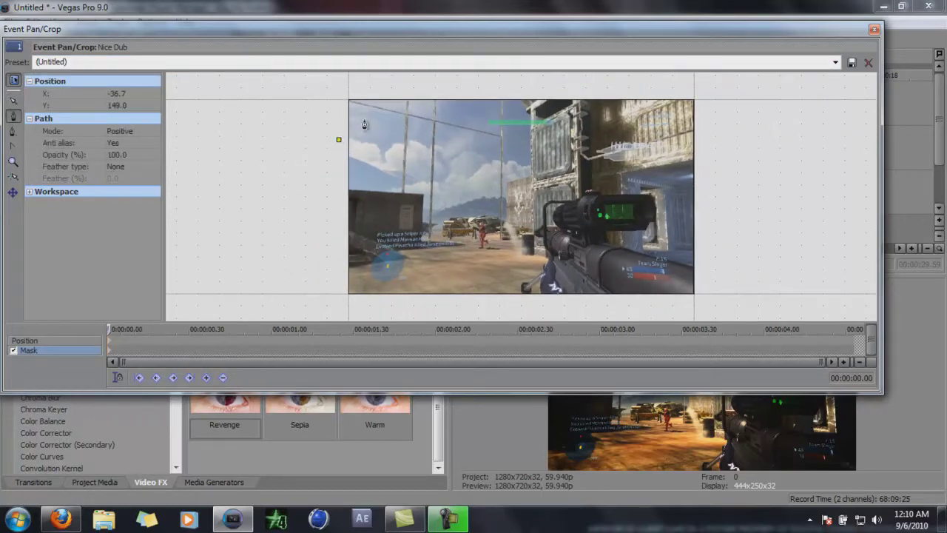
{"action": "left_click", "coordinate": [342, 99]}
{"action": "left_click", "coordinate": [374, 88]}
{"action": "left_click", "coordinate": [438, 89]}
{"action": "left_click", "coordinate": [470, 102]}
{"action": "left_click", "coordinate": [539, 138]}
{"action": "left_click", "coordinate": [566, 130]}
{"action": "left_click", "coordinate": [586, 115]}
{"action": "left_click", "coordinate": [620, 97]}
{"action": "left_click", "coordinate": [671, 108]}
{"action": "left_click", "coordinate": [707, 143]}
{"action": "left_click", "coordinate": [702, 219]}
{"action": "left_click", "coordinate": [671, 245]}
{"action": "left_click", "coordinate": [651, 265]}
{"action": "left_click", "coordinate": [635, 305]}
{"action": "left_click", "coordinate": [629, 309]}
{"action": "left_click", "coordinate": [573, 297]}
{"action": "left_click", "coordinate": [540, 282]}
{"action": "left_click", "coordinate": [495, 281]}
{"action": "left_click", "coordinate": [451, 300]}
{"action": "left_click", "coordinate": [427, 284]}
{"action": "left_click", "coordinate": [416, 244]}
{"action": "left_click", "coordinate": [373, 233]}
{"action": "left_click", "coordinate": [343, 232]}
{"action": "left_click", "coordinate": [338, 139]}
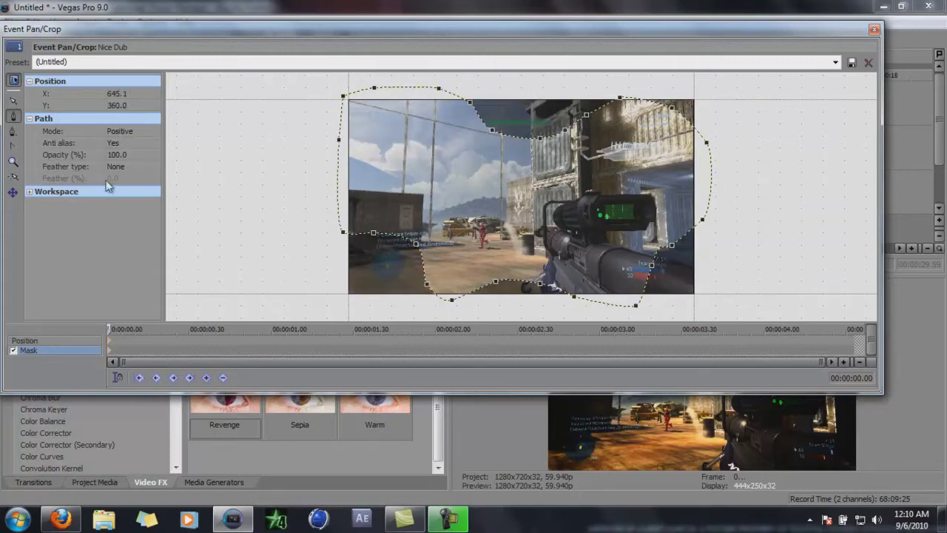
Set the mask feather type to Both at 50%.
{"action": "left_click", "coordinate": [114, 167]}
{"action": "left_click", "coordinate": [117, 194]}
{"action": "left_click", "coordinate": [123, 177]}
{"action": "key", "text": "Return"}
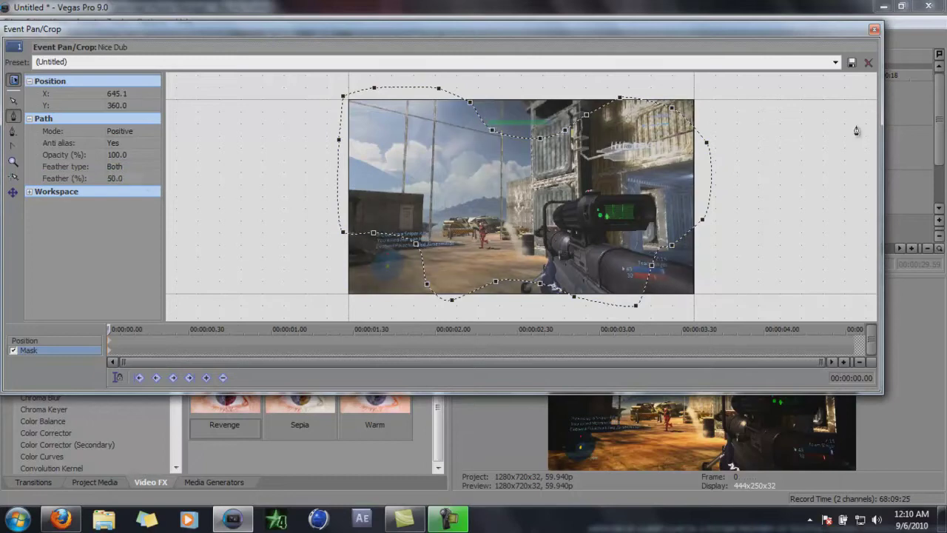
{"action": "left_click", "coordinate": [874, 29]}
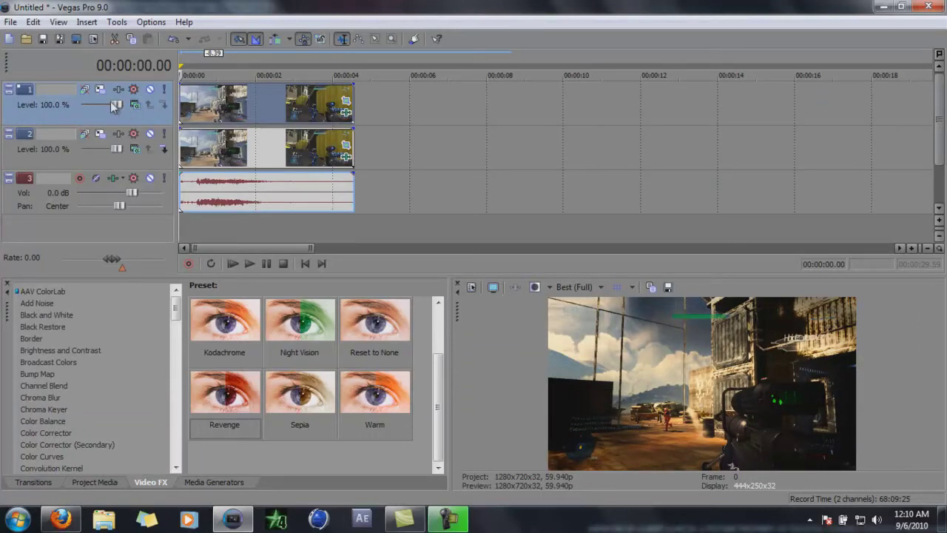
Reset the top track's level to 100% and strip Color Fixer Plus and Spotlight from the top clip.
{"action": "left_click_drag", "start_coordinate": [115, 104], "coordinate": [71, 105]}
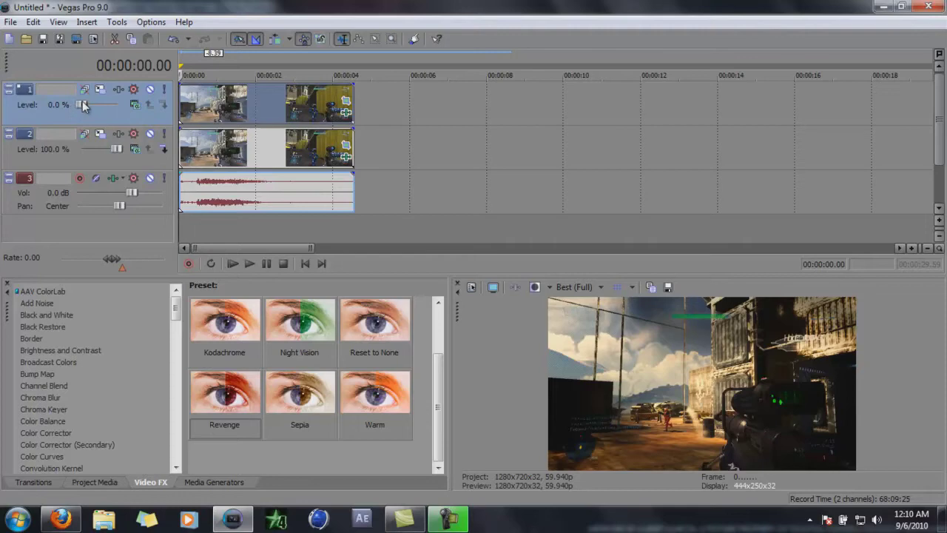
{"action": "double_click", "coordinate": [82, 105]}
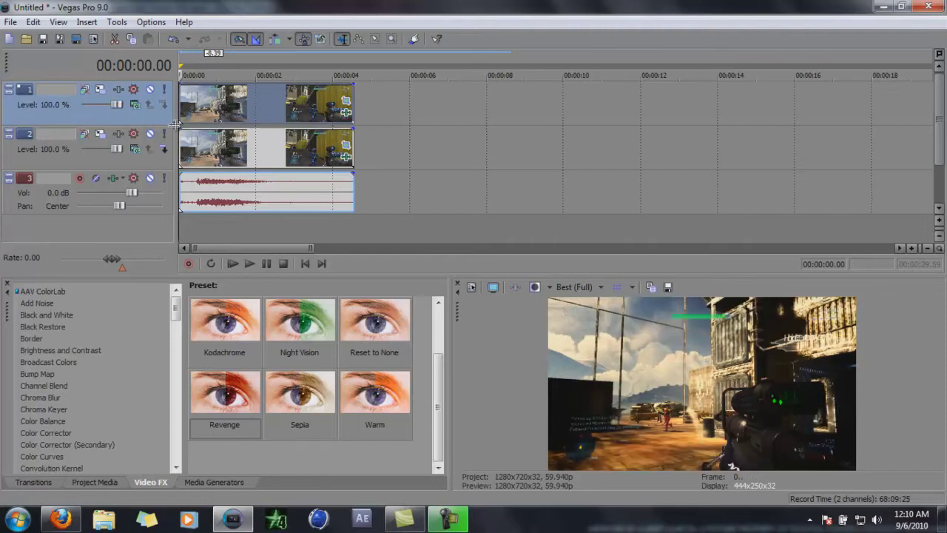
{"action": "left_click", "coordinate": [345, 113]}
{"action": "left_click", "coordinate": [404, 99]}
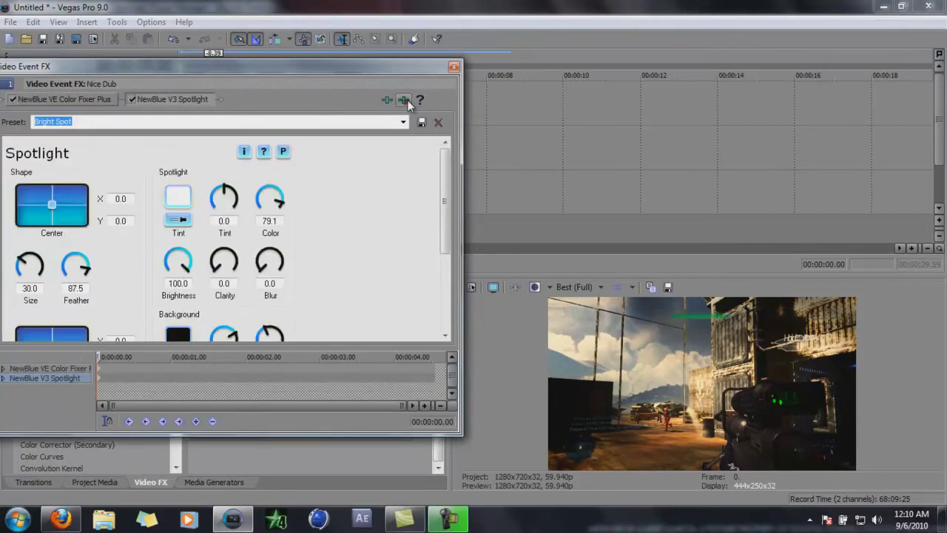
{"action": "left_click", "coordinate": [404, 99]}
{"action": "left_click", "coordinate": [404, 99]}
Find 'tutorial correctioin mask' by typing 'tu' and add that chain to the top clip.
{"action": "left_click", "coordinate": [345, 113]}
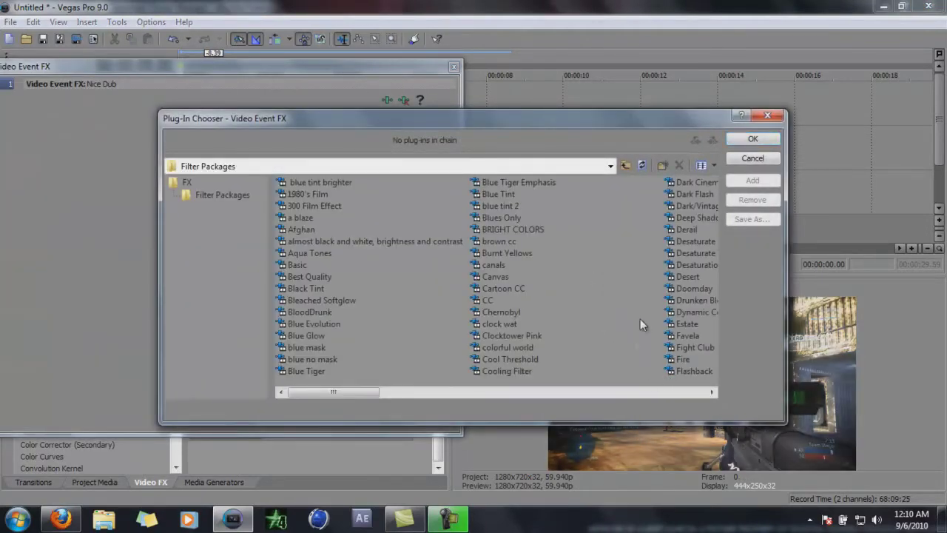
{"action": "type", "text": "tu"}
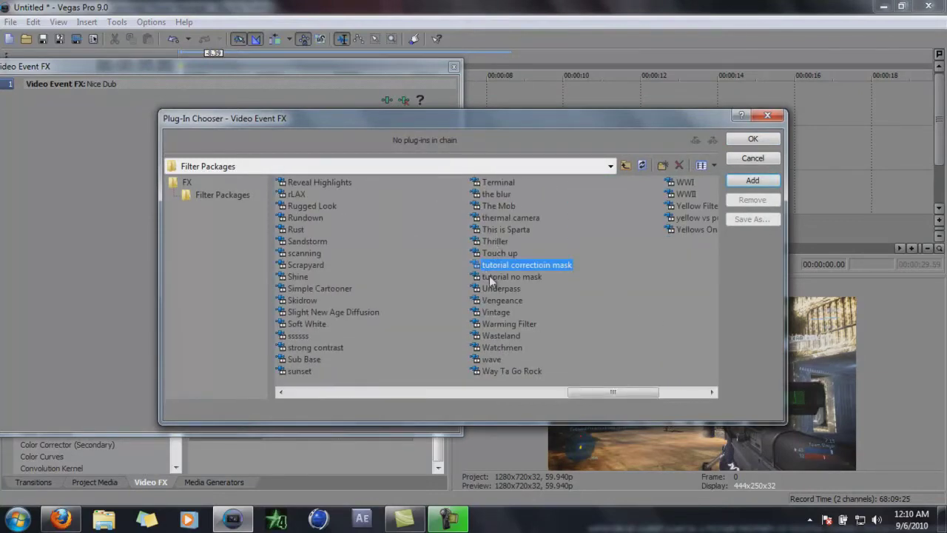
{"action": "key", "text": "Down"}
{"action": "left_click", "coordinate": [556, 265]}
{"action": "key", "text": "Return"}
{"action": "key", "text": "Return"}
Remove Color Fixer Plus from the track-2 event's effect chain.
{"action": "left_click", "coordinate": [457, 68]}
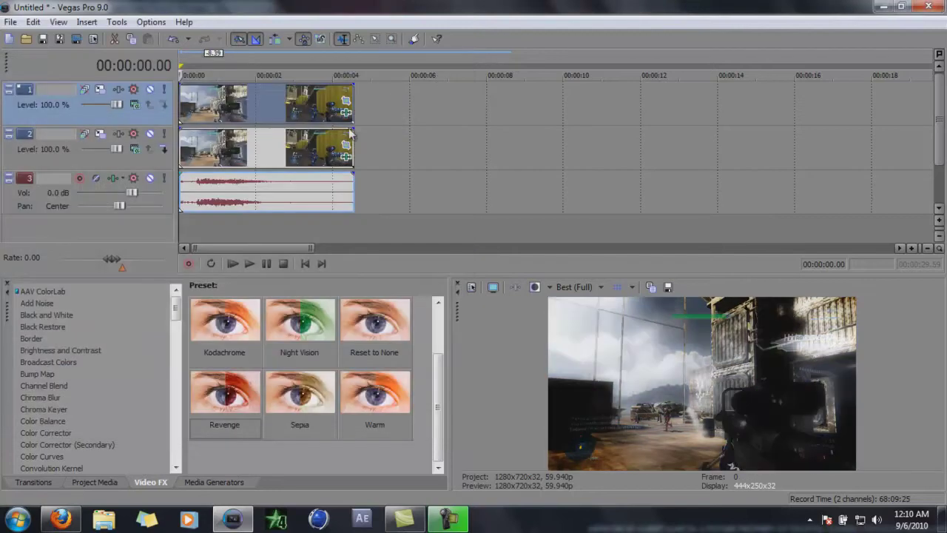
{"action": "left_click", "coordinate": [346, 155]}
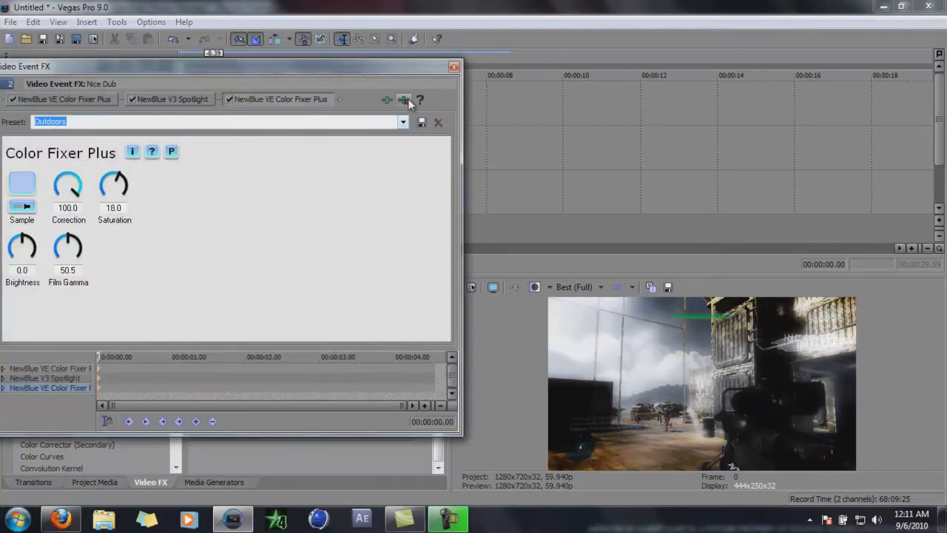
{"action": "left_click", "coordinate": [403, 99]}
{"action": "left_click", "coordinate": [455, 67]}
Add the 'tutorial no mask' chain to the track-2 event.
{"action": "left_click", "coordinate": [347, 157]}
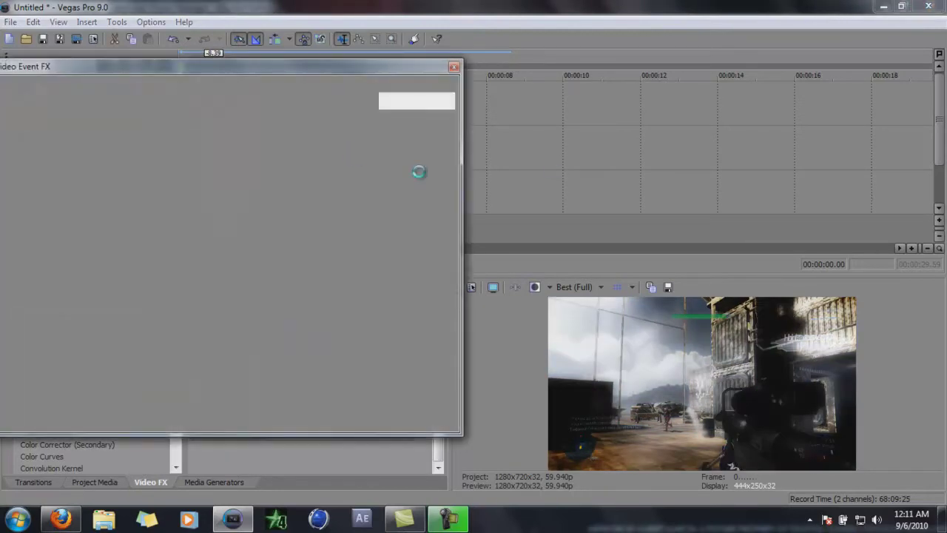
{"action": "type", "text": "tutorial correctioin mask"}
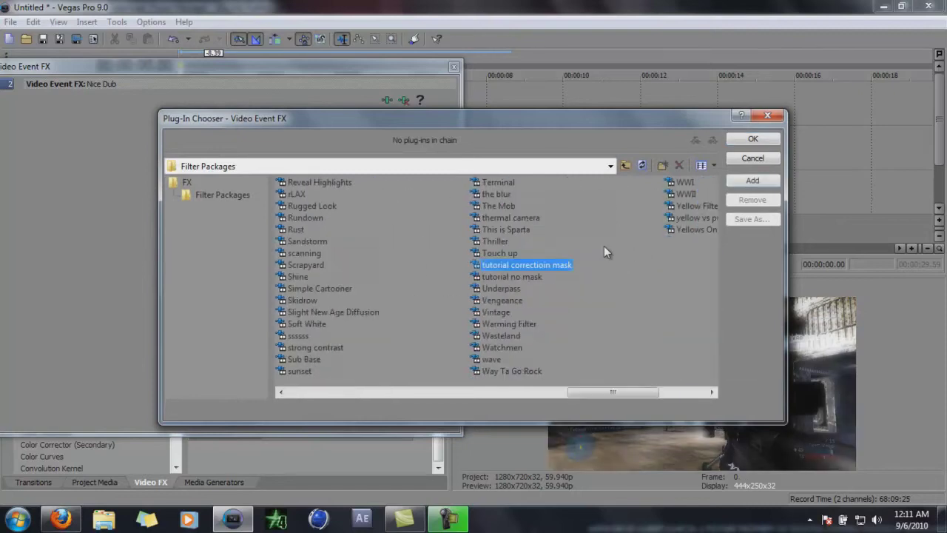
{"action": "left_click", "coordinate": [542, 274]}
{"action": "left_click", "coordinate": [753, 181]}
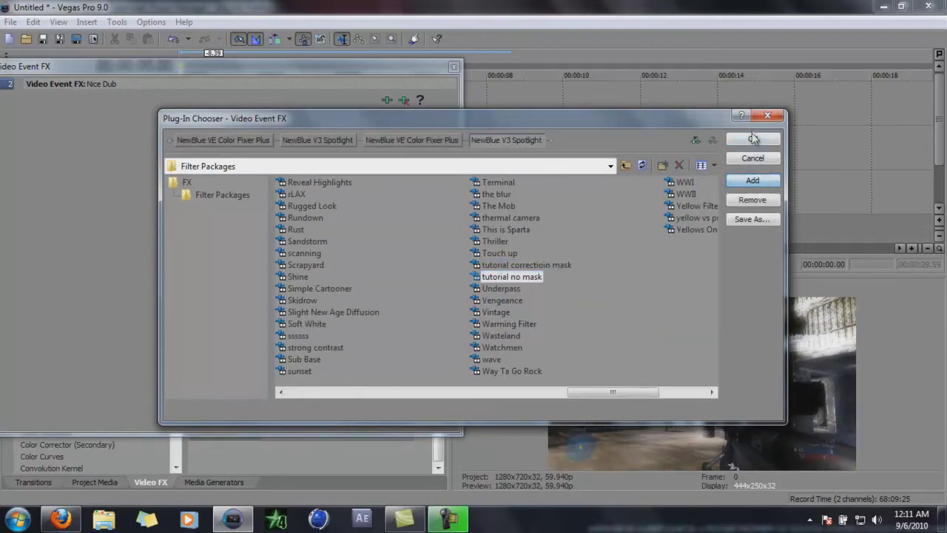
{"action": "left_click", "coordinate": [753, 140]}
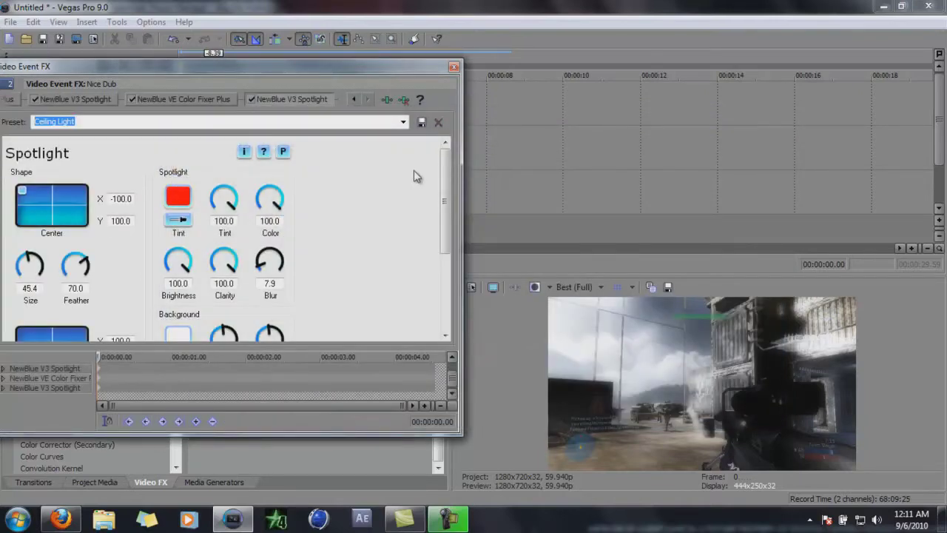
{"action": "left_click_drag", "start_coordinate": [421, 67], "coordinate": [440, 124]}
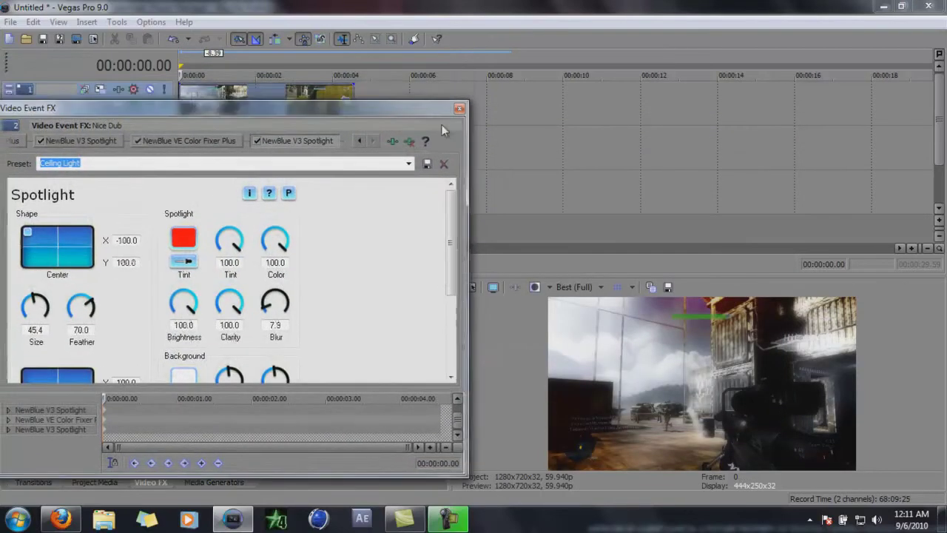
{"action": "left_click", "coordinate": [473, 125]}
Delete Soft Focus from the track-1 event's effects.
{"action": "left_click", "coordinate": [346, 112]}
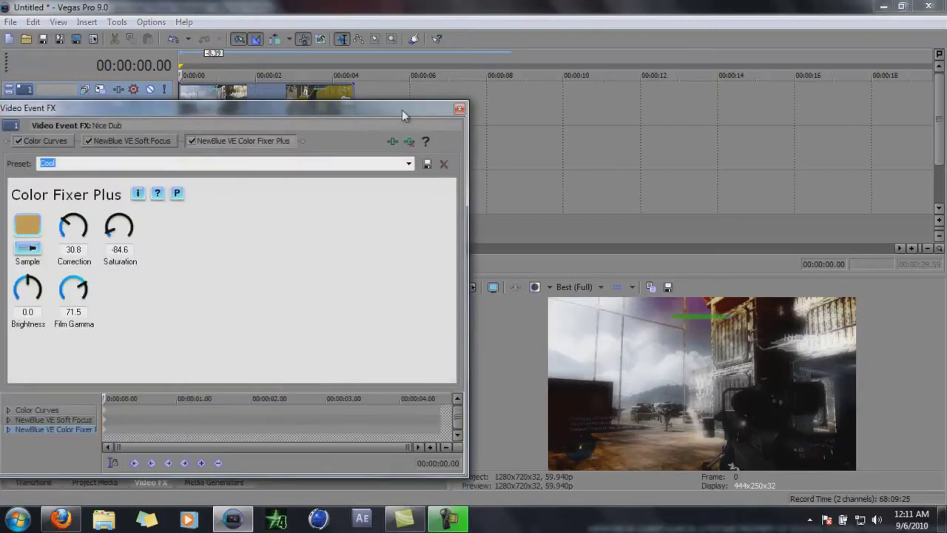
{"action": "left_click", "coordinate": [162, 142]}
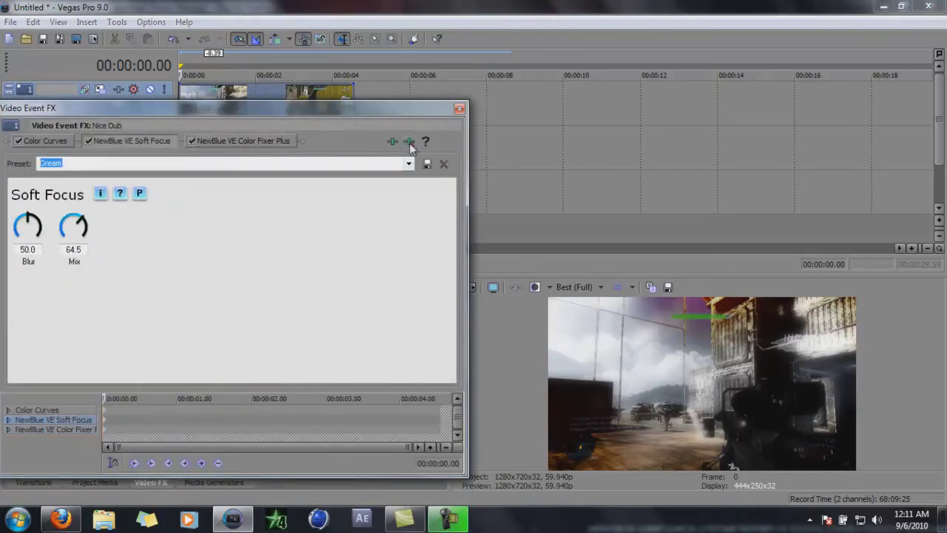
{"action": "key", "text": "Delete"}
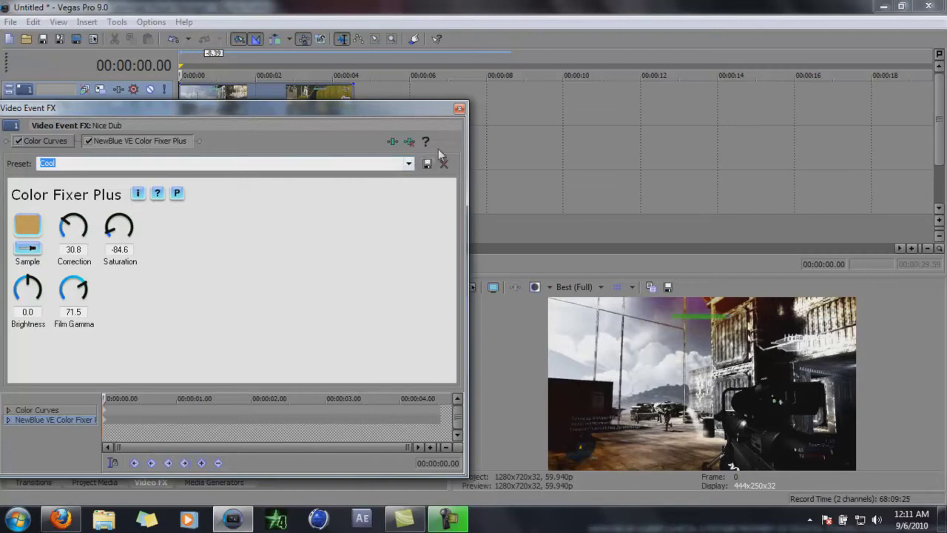
{"action": "left_click", "coordinate": [460, 110]}
{"action": "left_click_drag", "start_coordinate": [226, 311], "coordinate": [347, 152]}
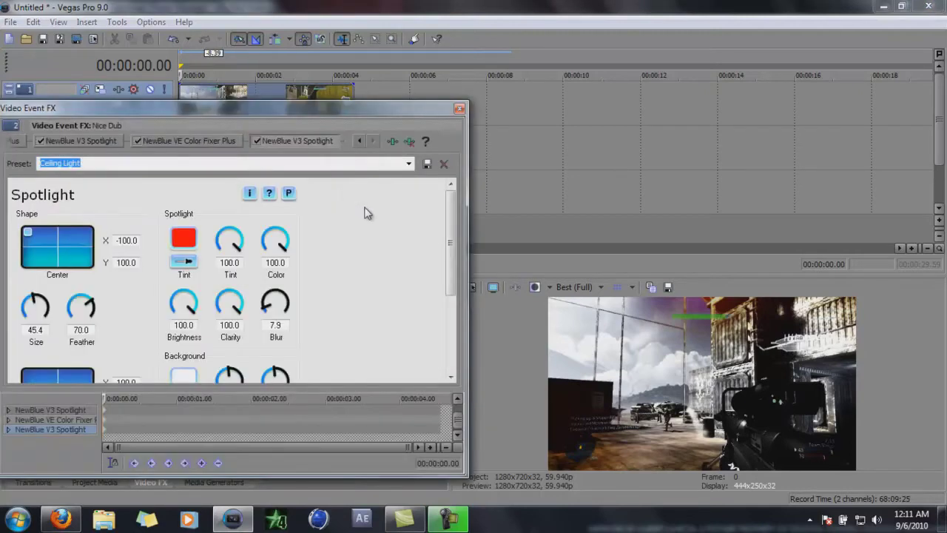
Review the track-2 effect settings, then remove Color Fixer Plus from track 1, leaving Color Curves.
{"action": "left_click", "coordinate": [210, 141]}
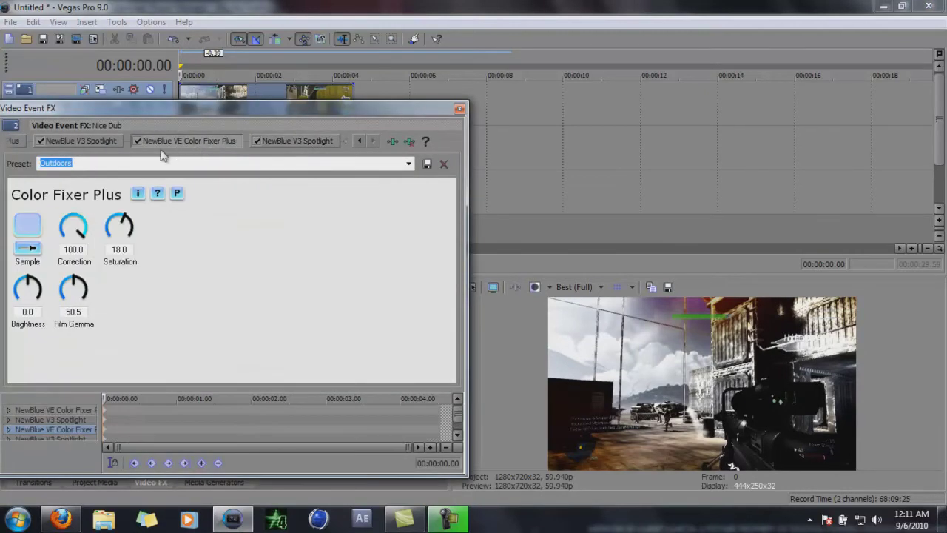
{"action": "left_click", "coordinate": [89, 140]}
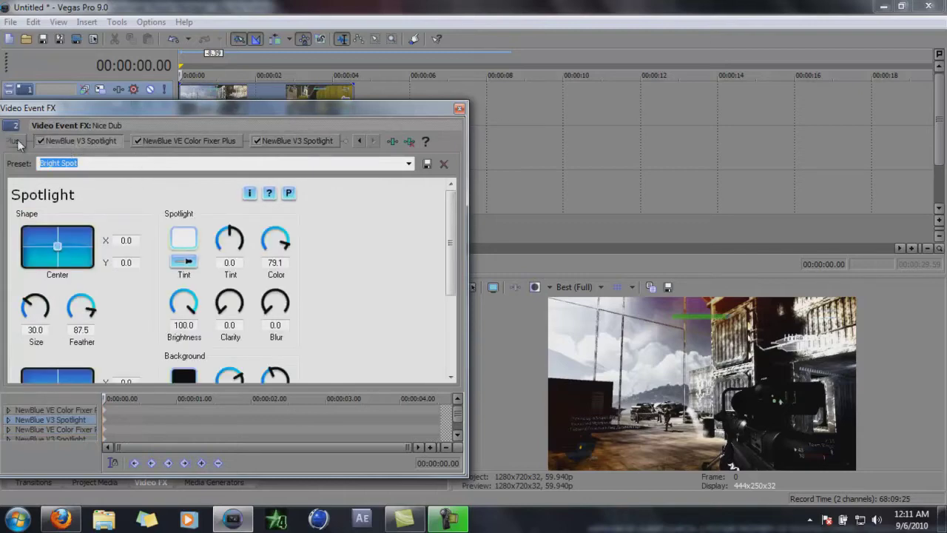
{"action": "left_click", "coordinate": [19, 141]}
{"action": "left_click", "coordinate": [459, 109]}
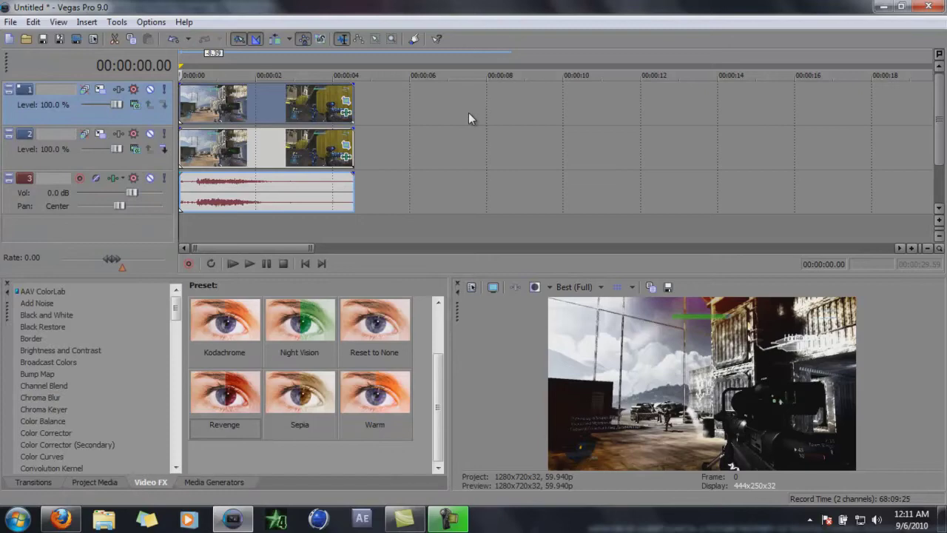
{"action": "left_click", "coordinate": [345, 113]}
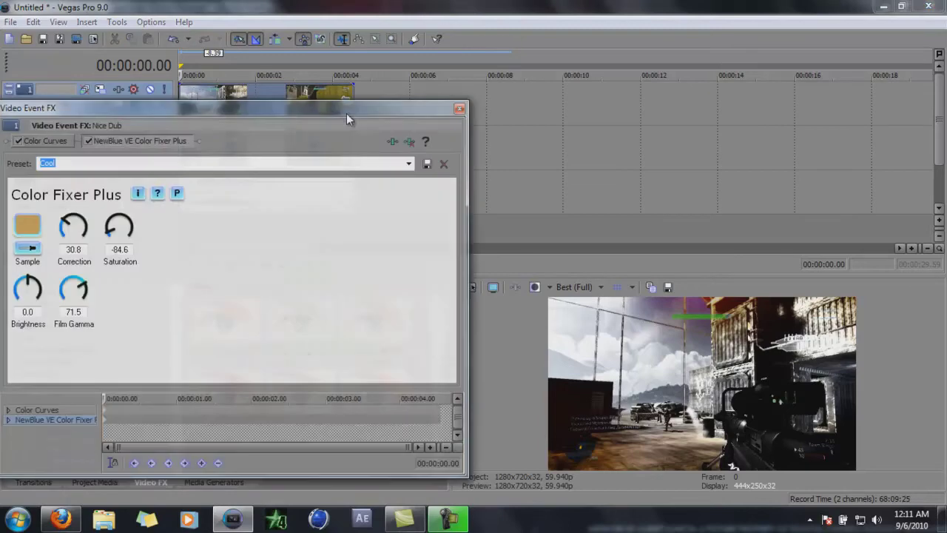
{"action": "left_click", "coordinate": [408, 141]}
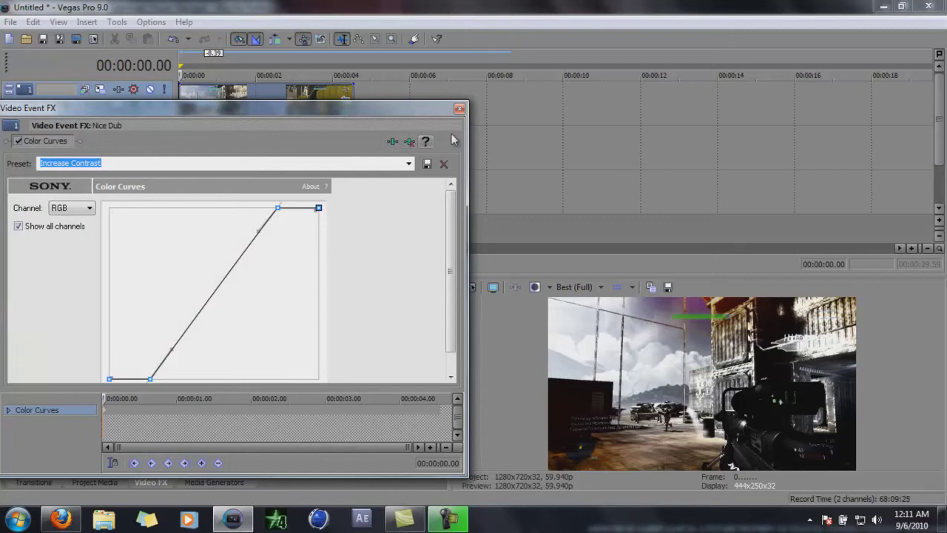
{"action": "left_click", "coordinate": [458, 108]}
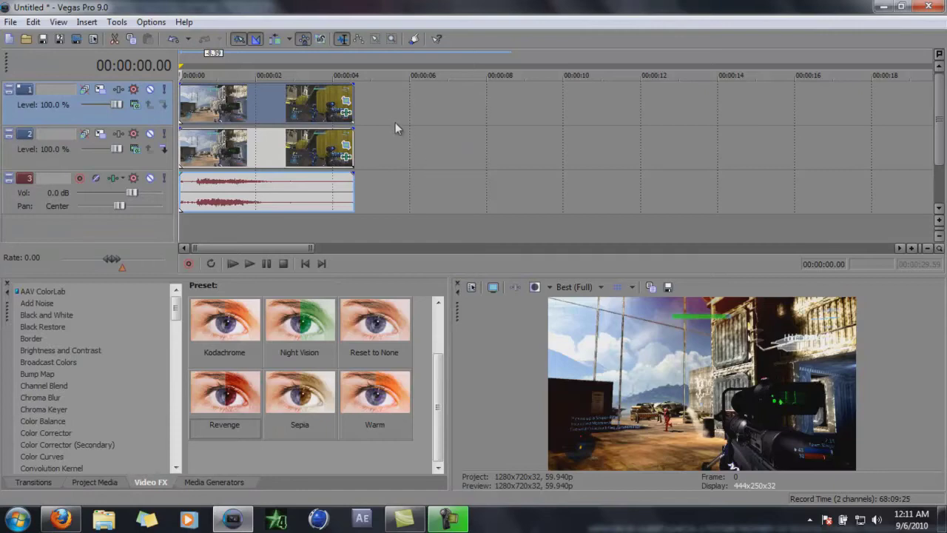
Set the track-1 event's Pan/Crop mask Path Mode to Negative.
{"action": "left_click", "coordinate": [346, 101]}
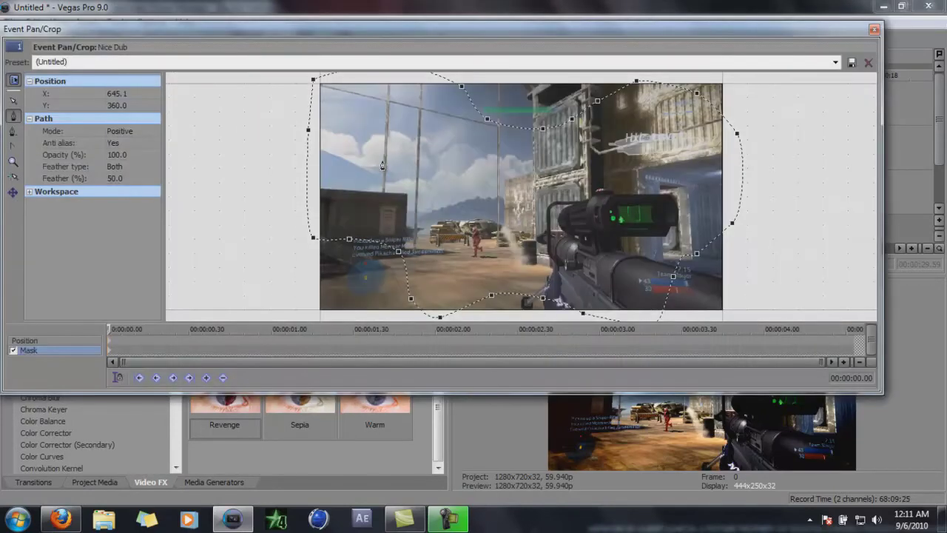
{"action": "left_click", "coordinate": [137, 135]}
{"action": "left_click", "coordinate": [129, 148]}
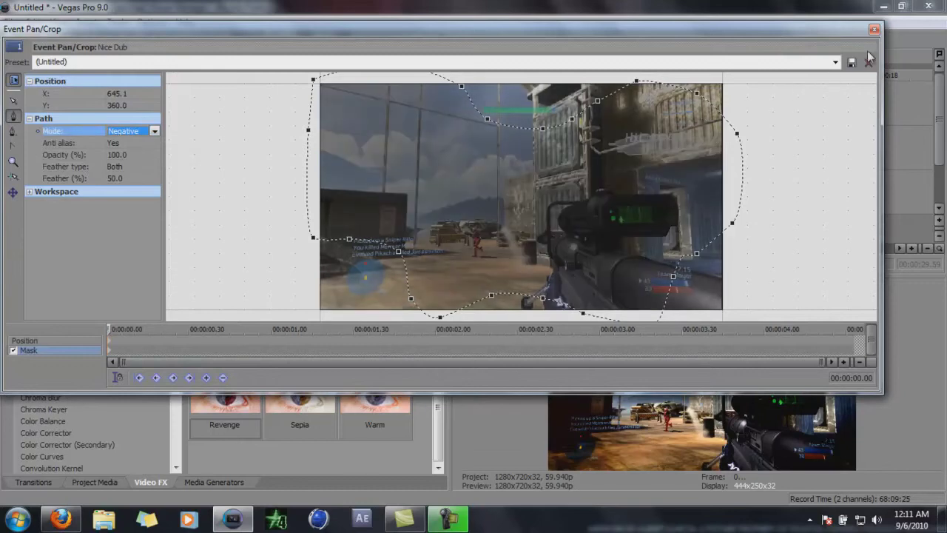
{"action": "left_click", "coordinate": [874, 30]}
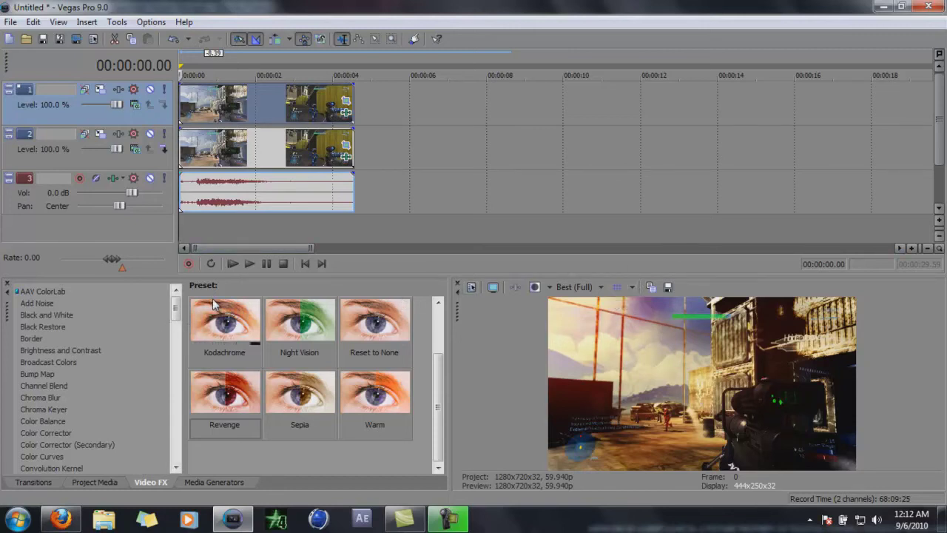
Scroll the Video FX list down toward the NewBlue plug-ins.
{"action": "left_click_drag", "start_coordinate": [175, 309], "coordinate": [172, 420]}
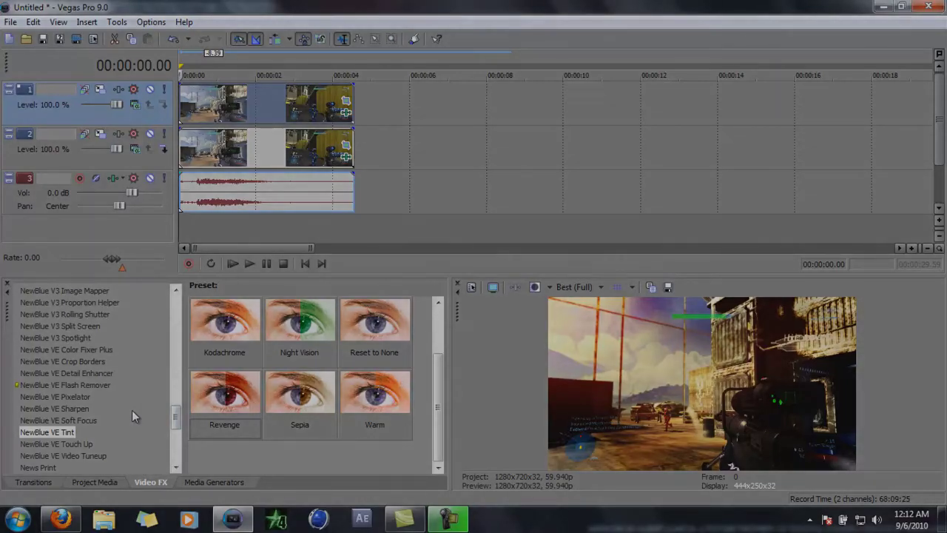